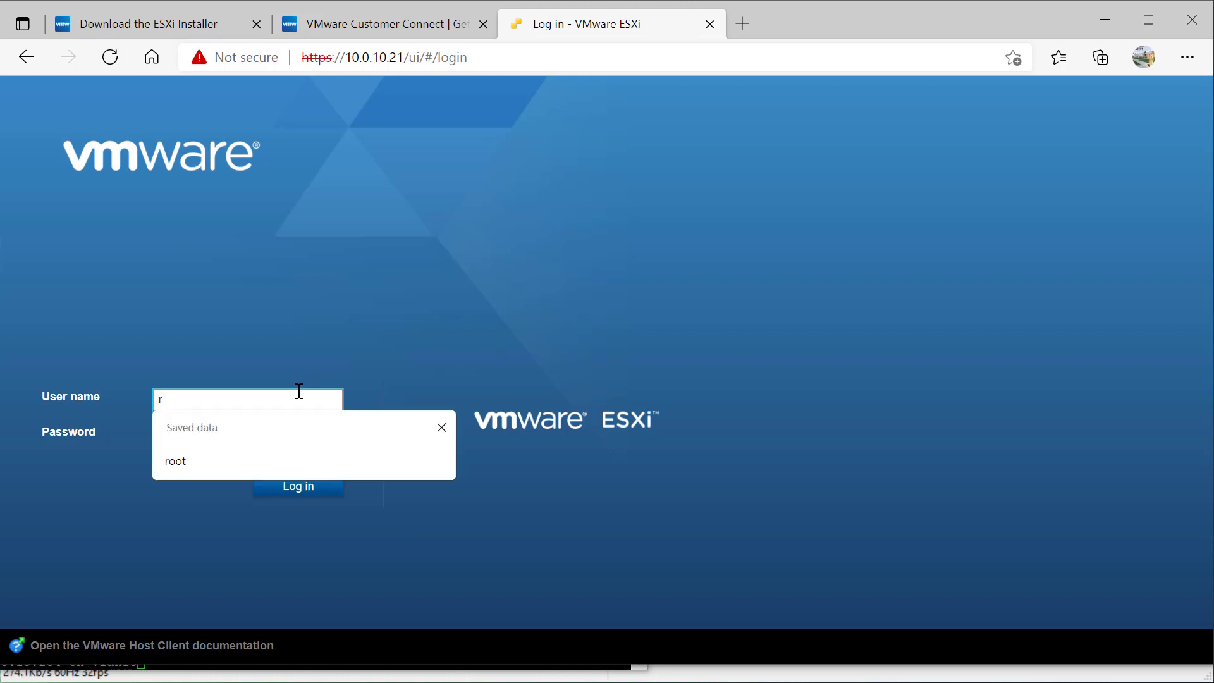
Log in to the host as root with the administrator password
type("****")
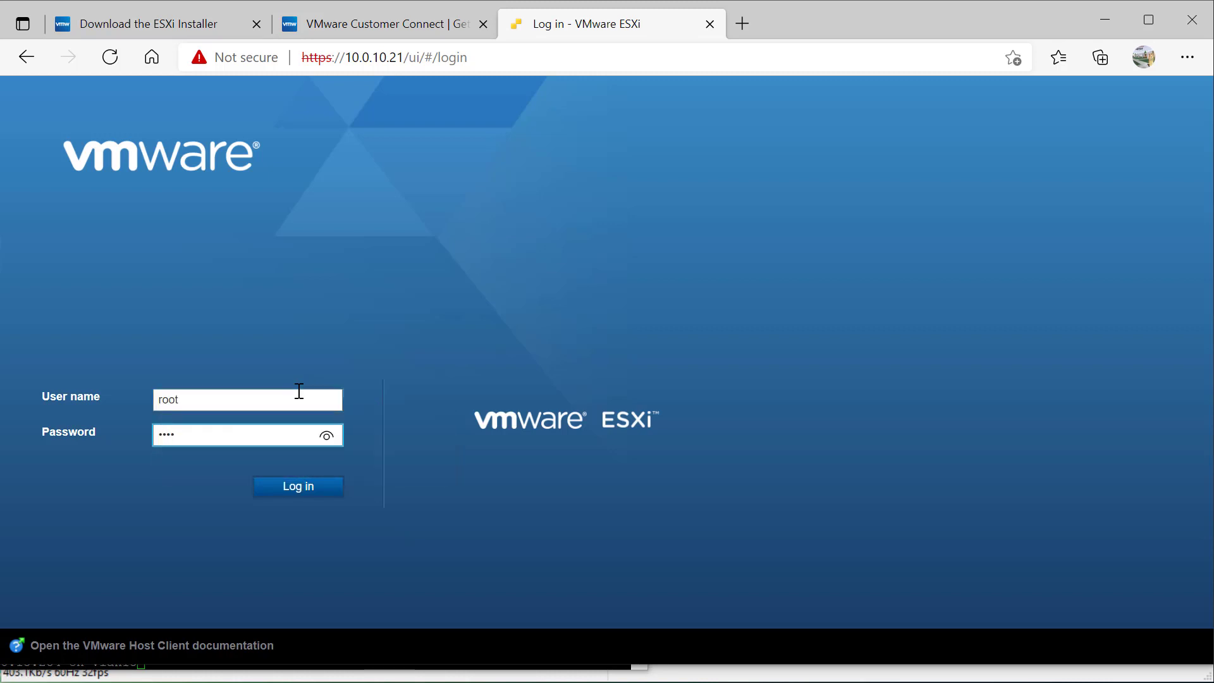
type("***")
key("Return")
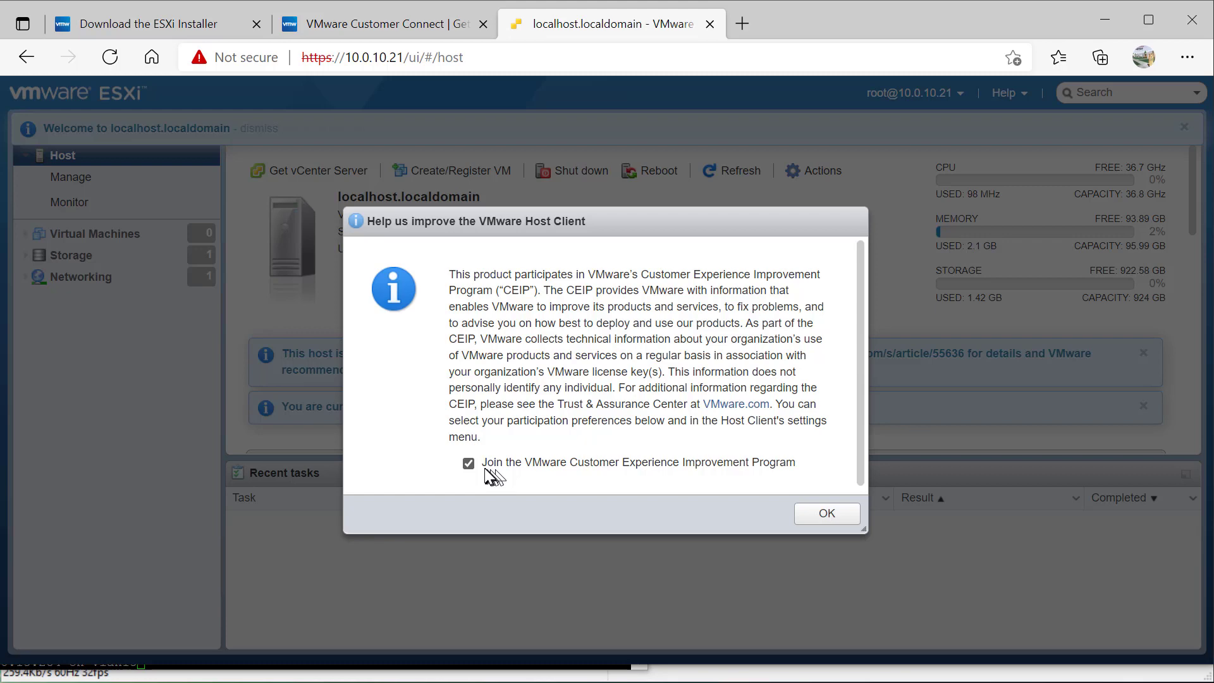
Untick joining the Customer Experience Improvement Program and confirm with OK
left_click(469, 464)
left_click(829, 515)
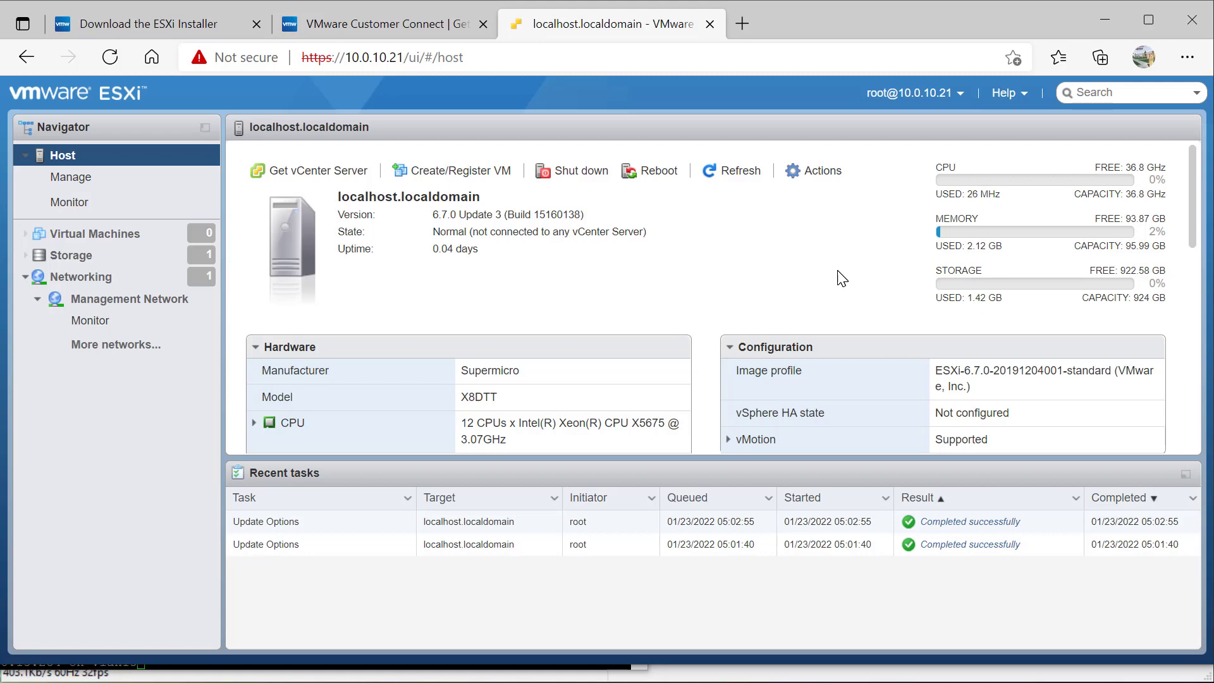
scroll(842, 278, "down", 3)
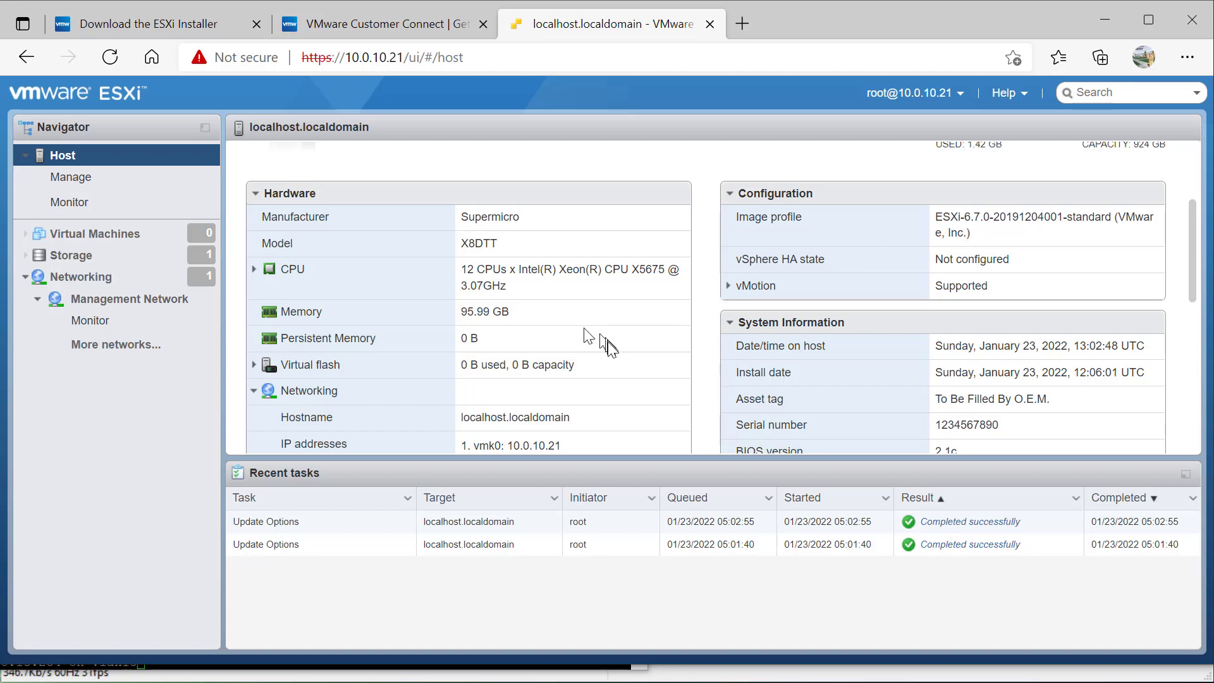
scroll(606, 339, "down", 3)
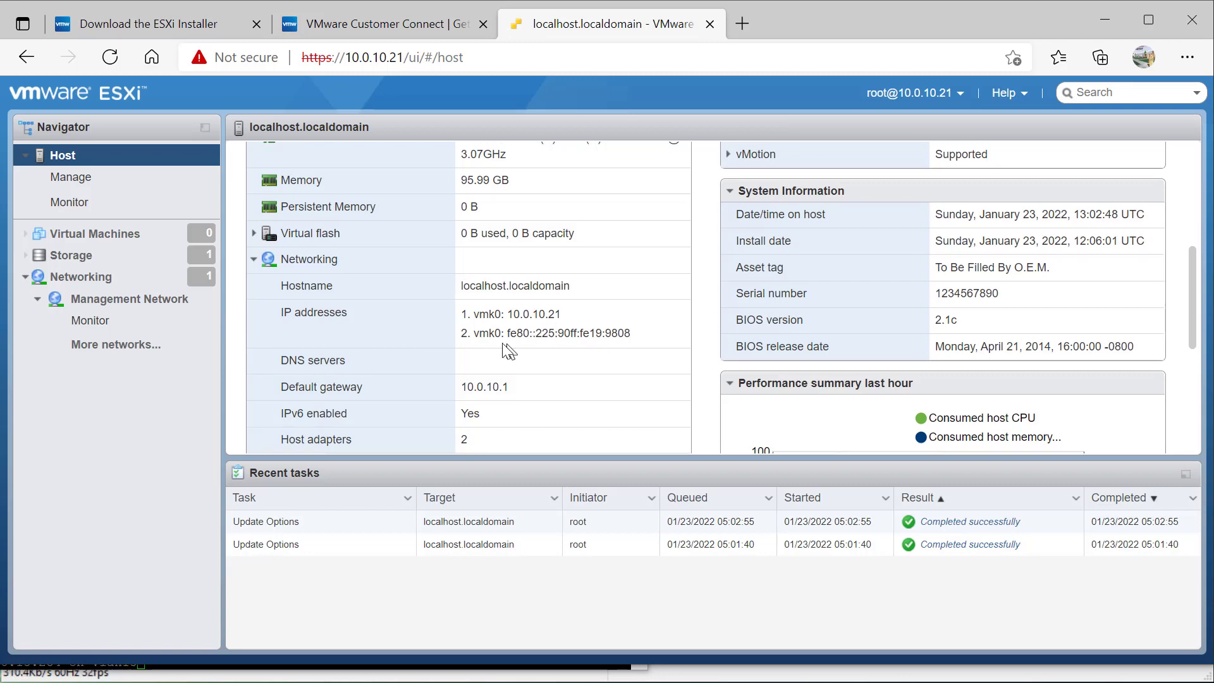
scroll(564, 361, "down", 3)
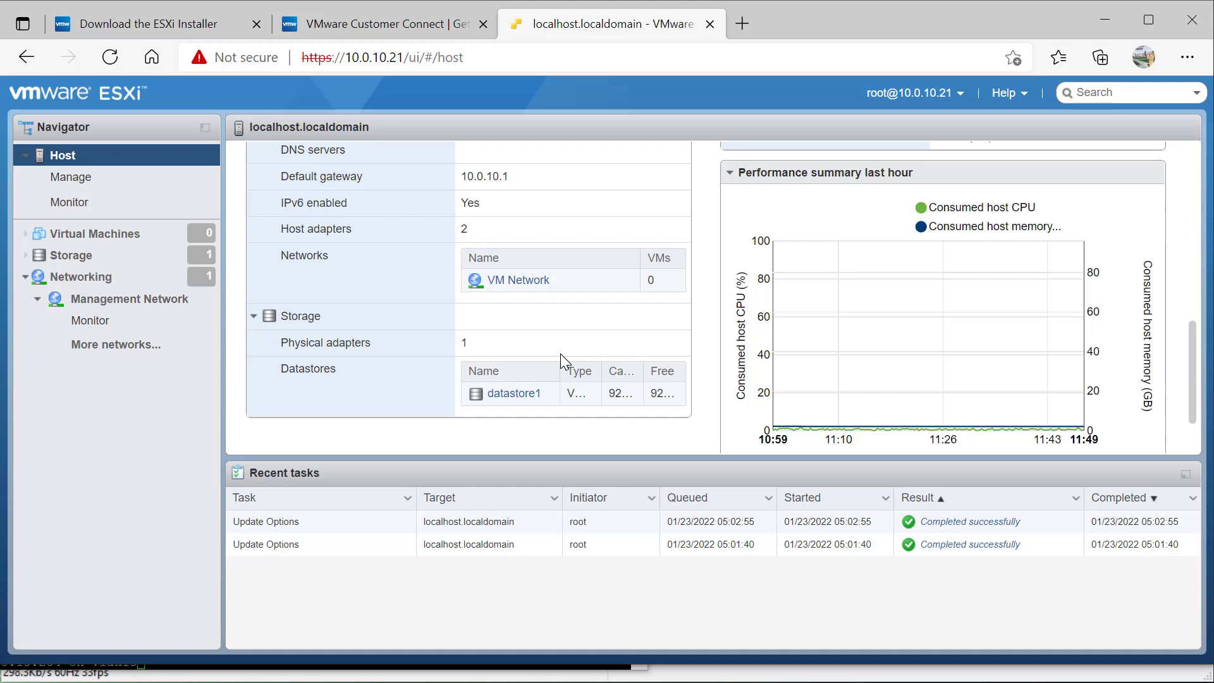
scroll(561, 354, "down", 1)
scroll(560, 354, "up", 6)
scroll(560, 354, "up", 3)
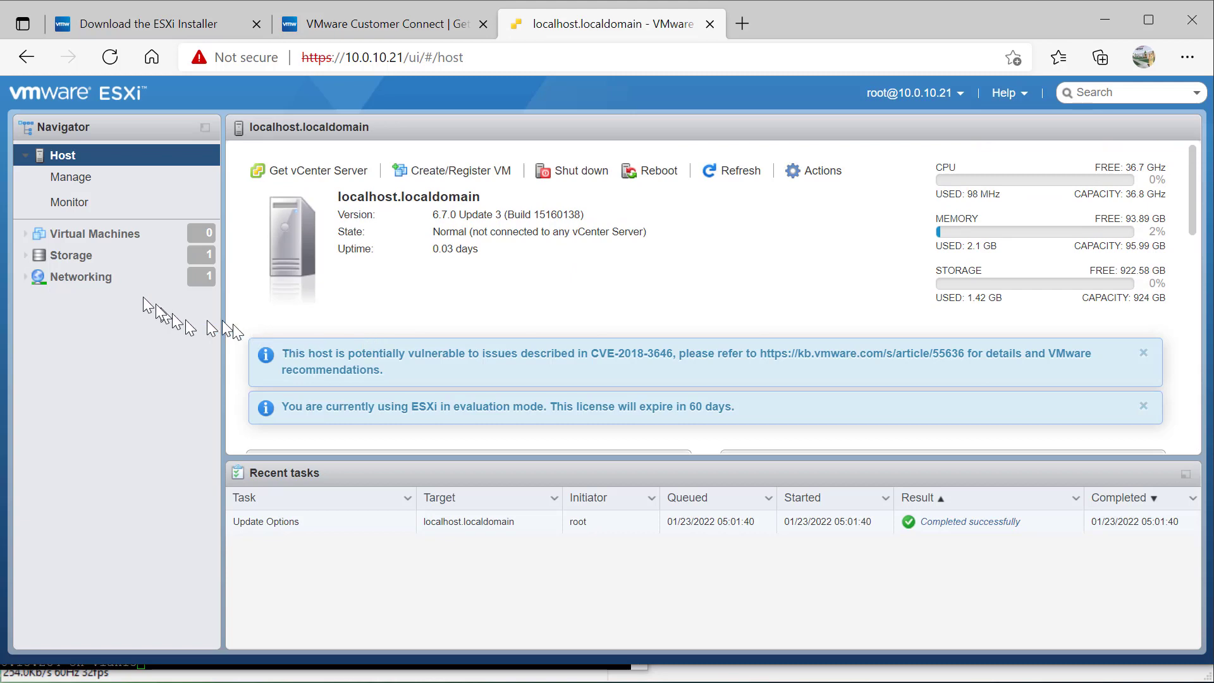
left_click(93, 263)
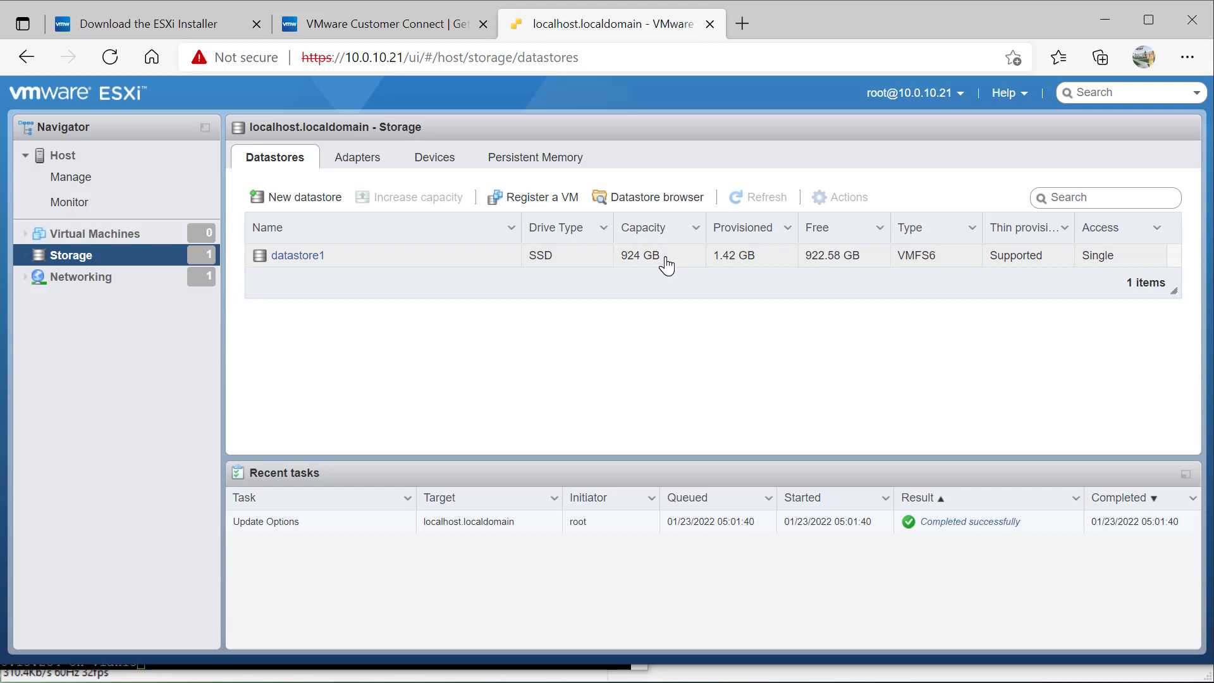
Show the host's VM Network and Management Network port groups on vSwitch0
left_click(98, 279)
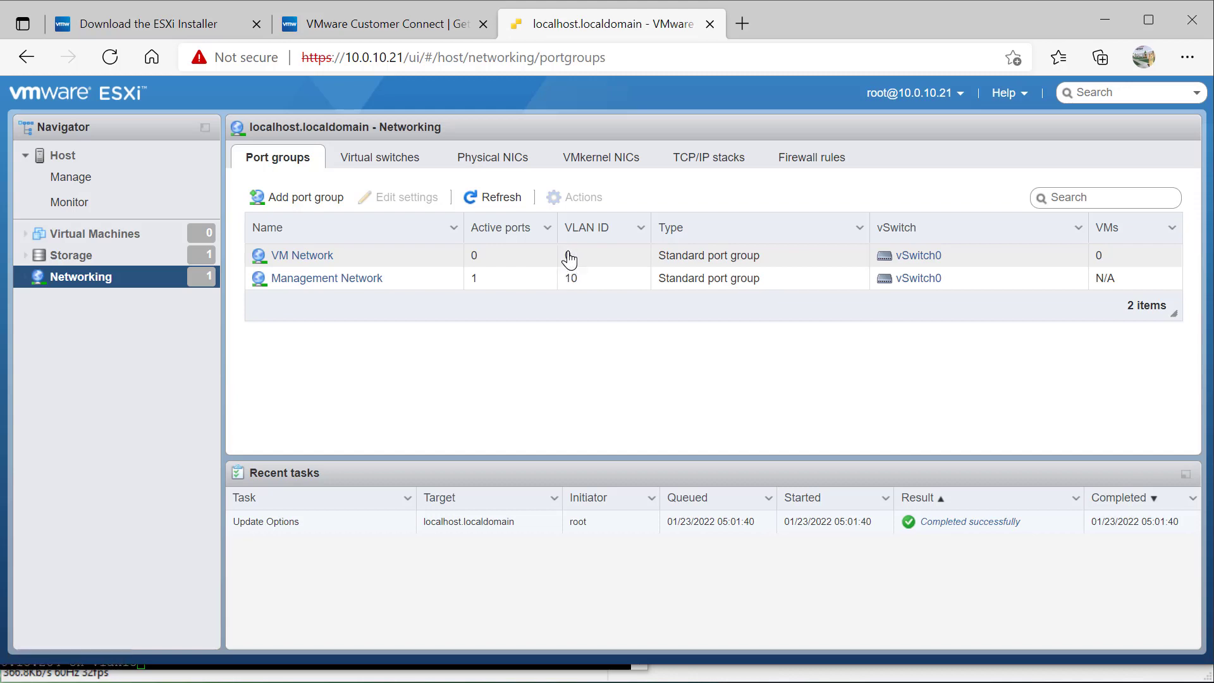
Open the Management Network port group's details page (VLAN 10, vSwitch0)
left_click(340, 284)
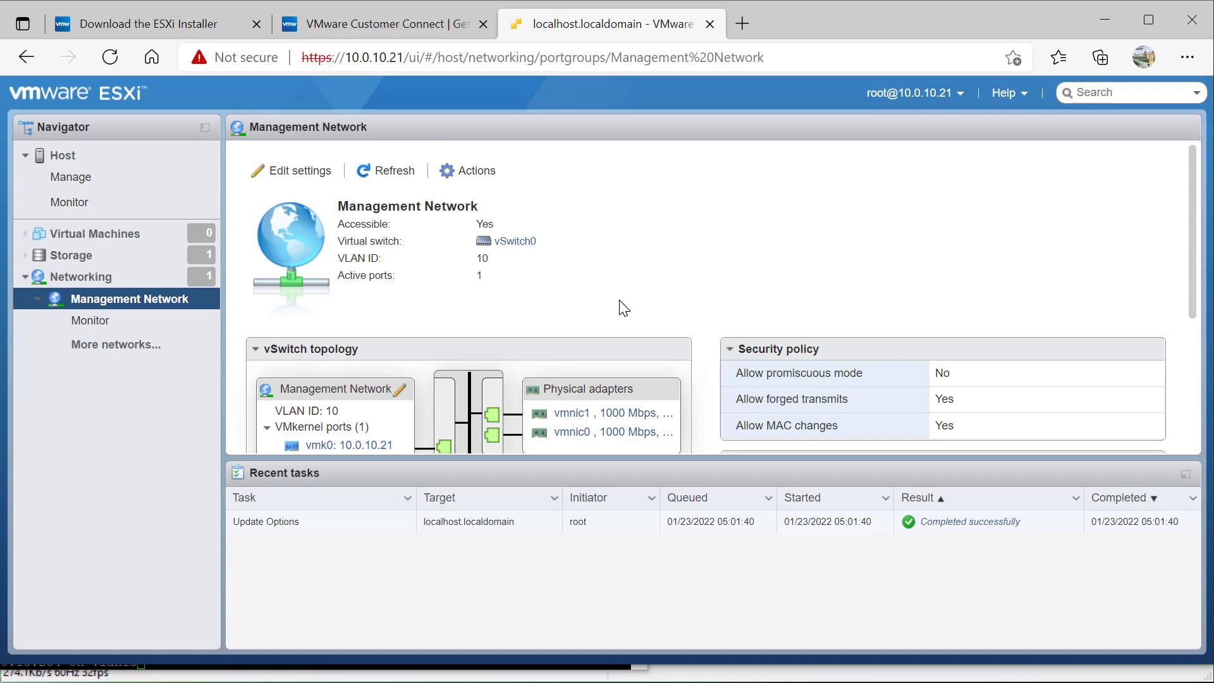
Scroll through the Management Network port group's details
scroll(622, 308, "down", 2)
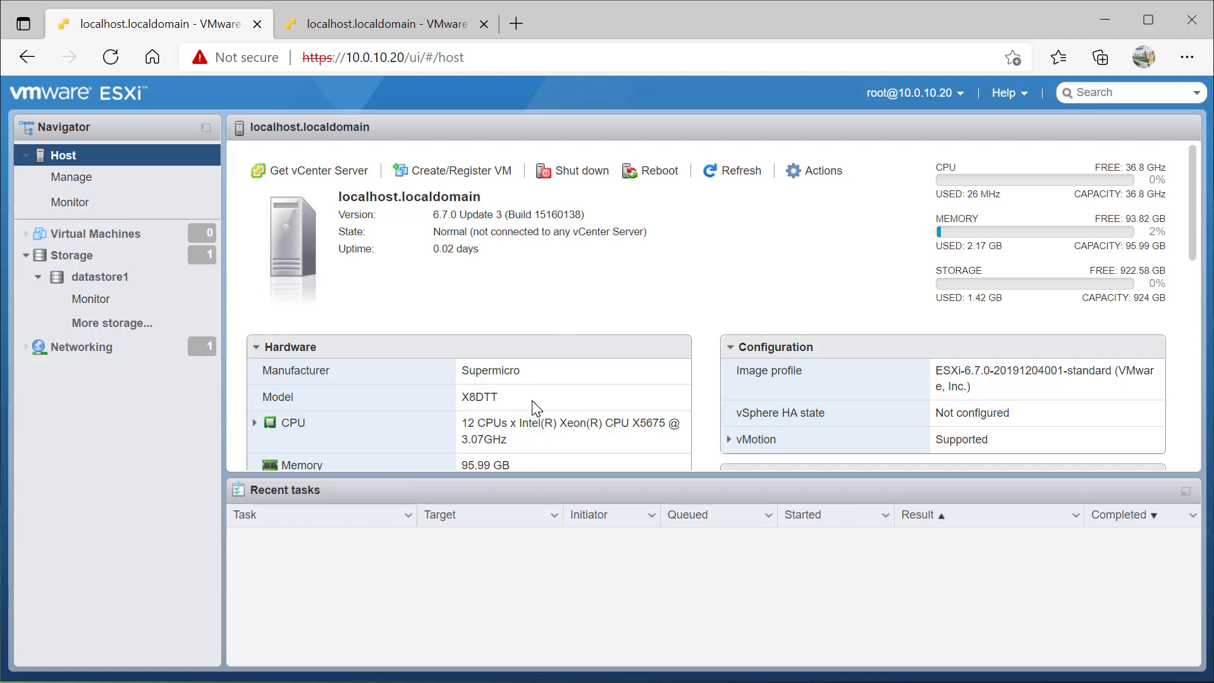
On host 10.0.10.21, browse datastore1 and inspect the ISO image file
left_click(361, 30)
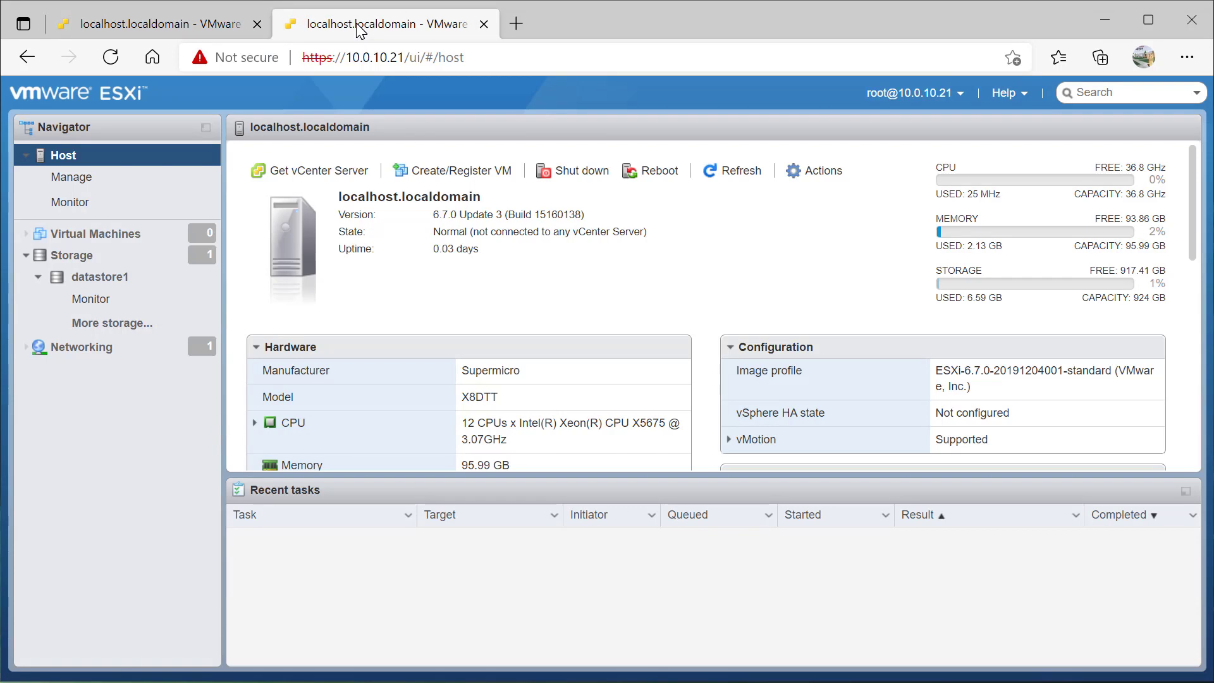
left_click(231, 25)
left_click(329, 26)
left_click(100, 277)
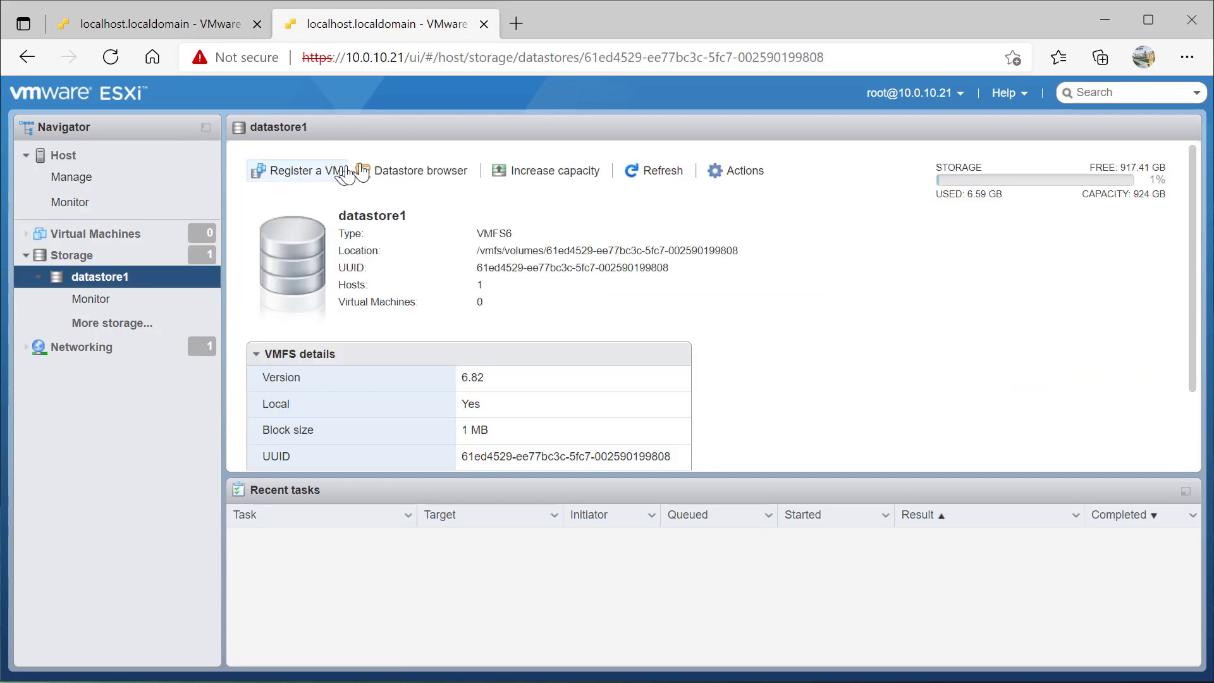
left_click(406, 176)
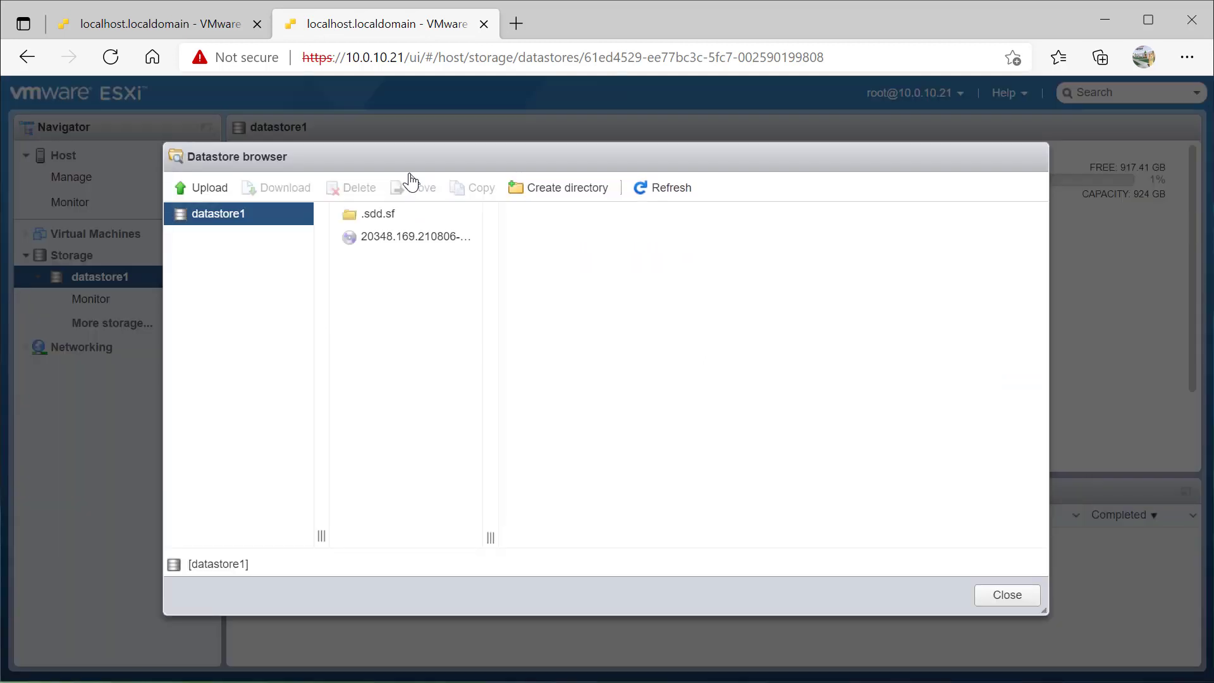
left_click(390, 242)
left_click(1009, 597)
On host 10.0.10.20, browse datastore1 to confirm the ISO image is present
left_click(207, 28)
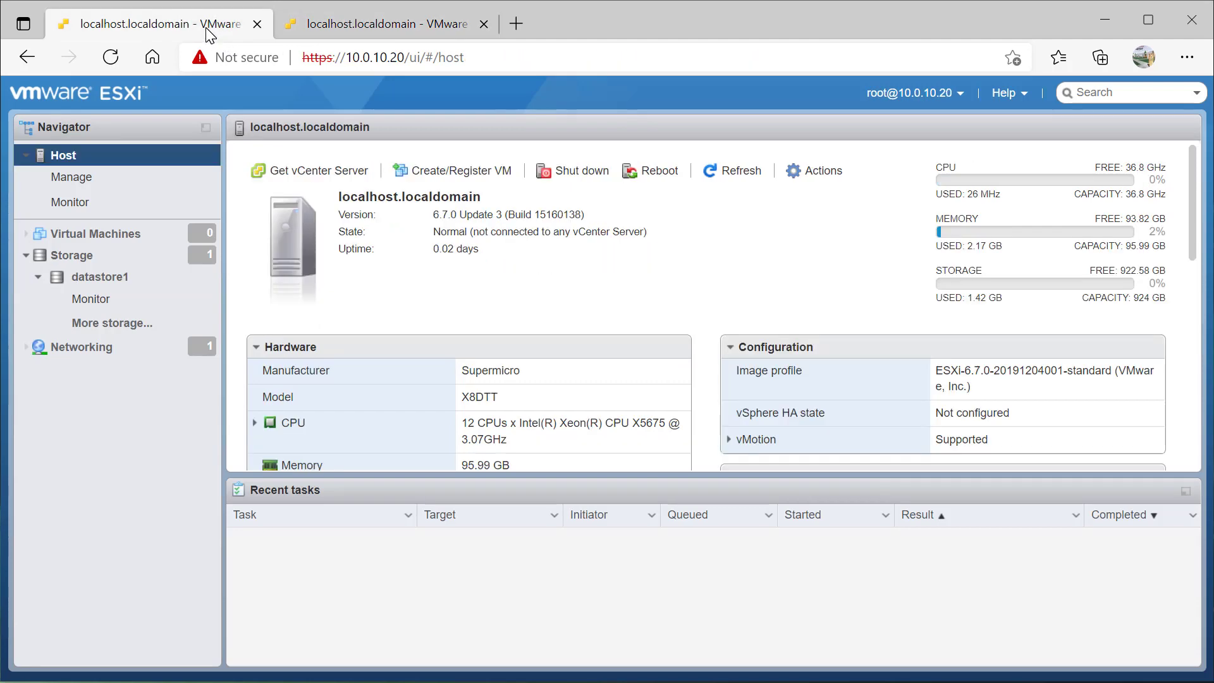
left_click(88, 297)
left_click(97, 279)
left_click(391, 179)
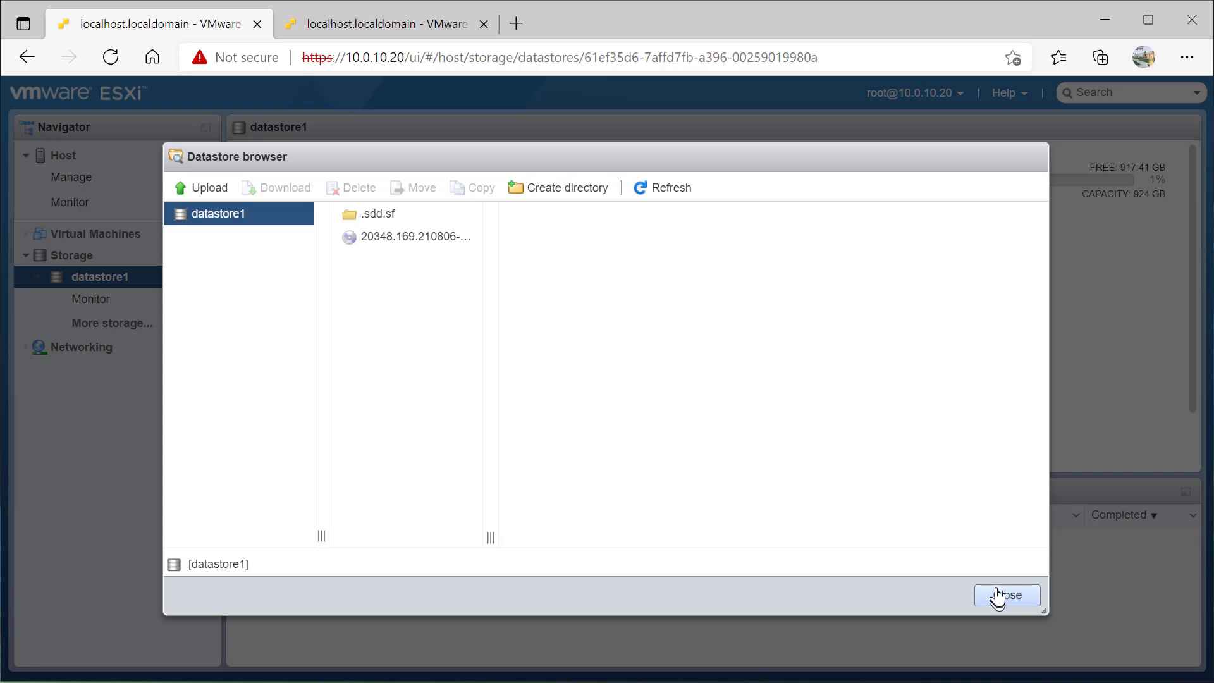
left_click(1007, 595)
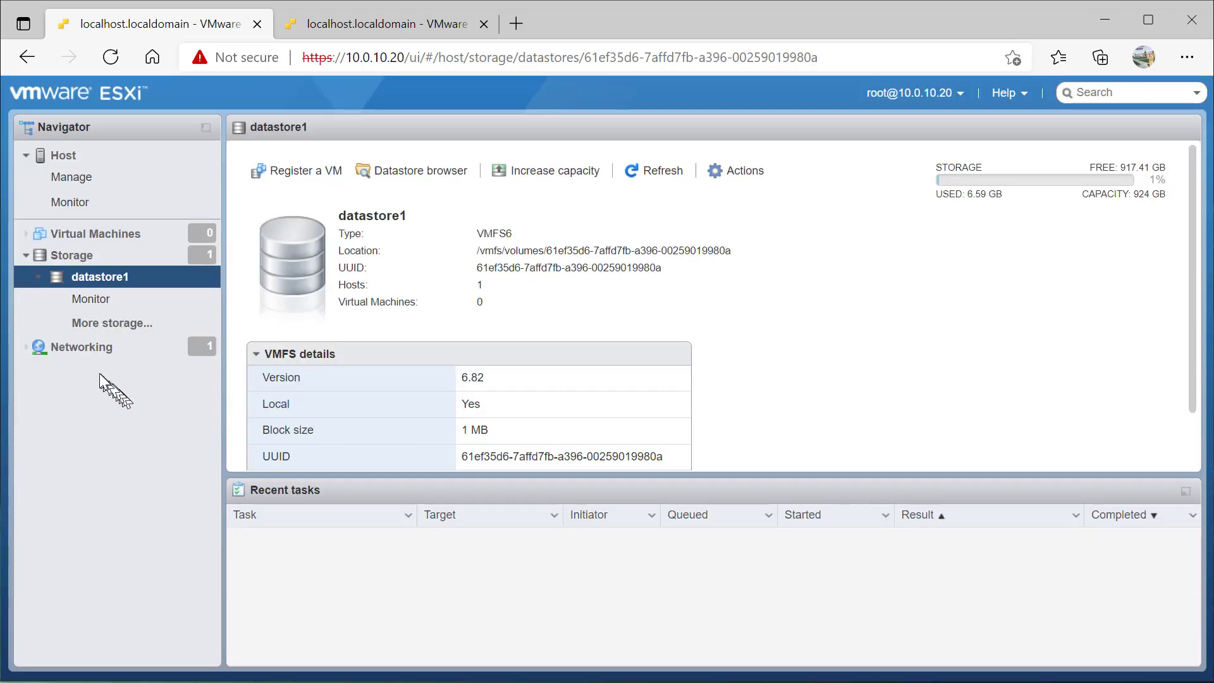
left_click(75, 350)
Add port group 'servers' with VLAN ID 10 on vSwitch0, reviewing its security settings
right_click(76, 348)
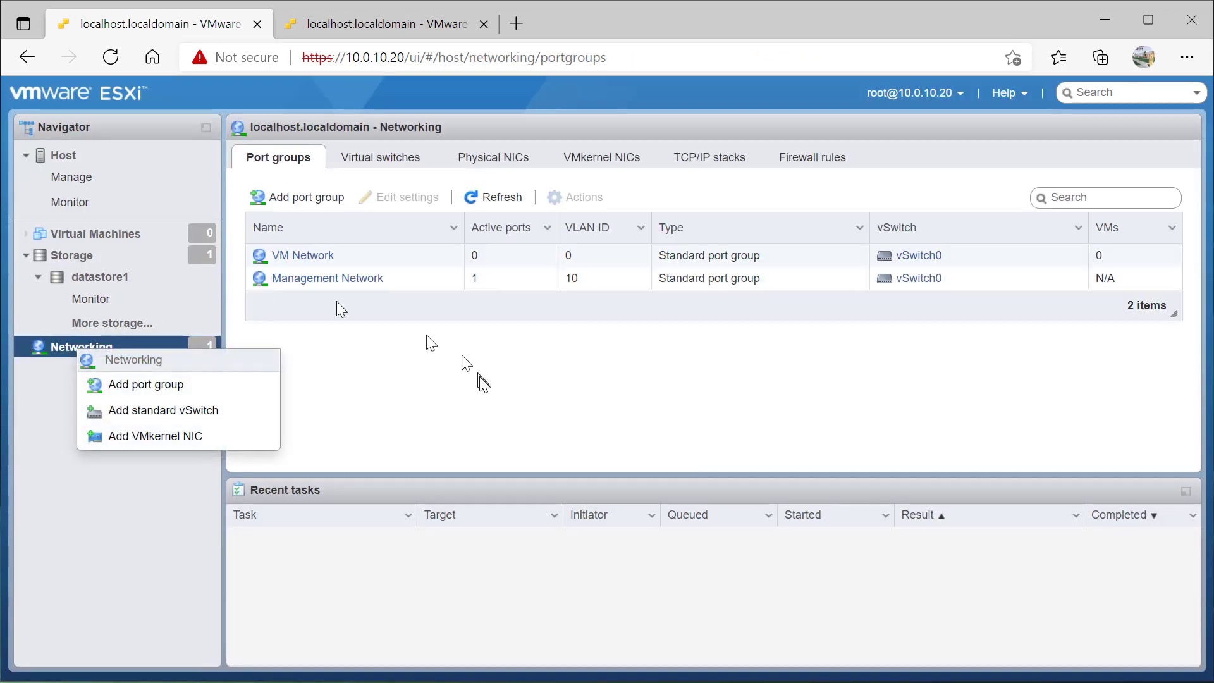
left_click(303, 207)
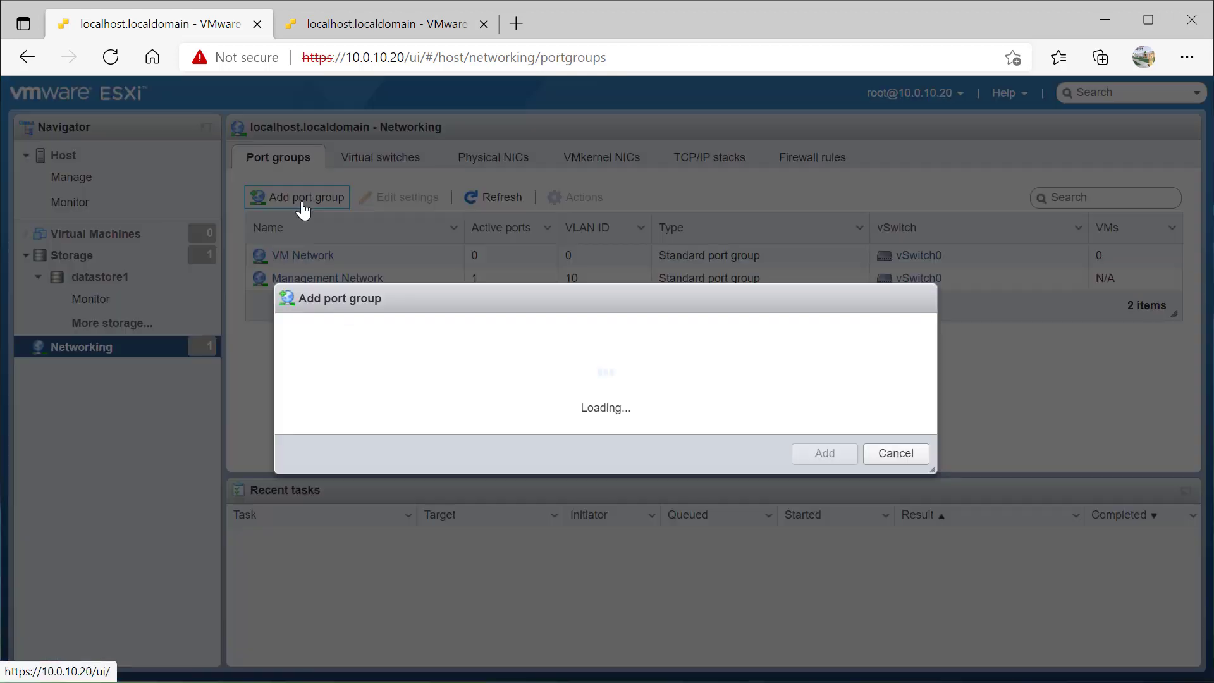
left_click_drag(588, 311, 396, 310)
type("servers")
key("Tab")
type("10")
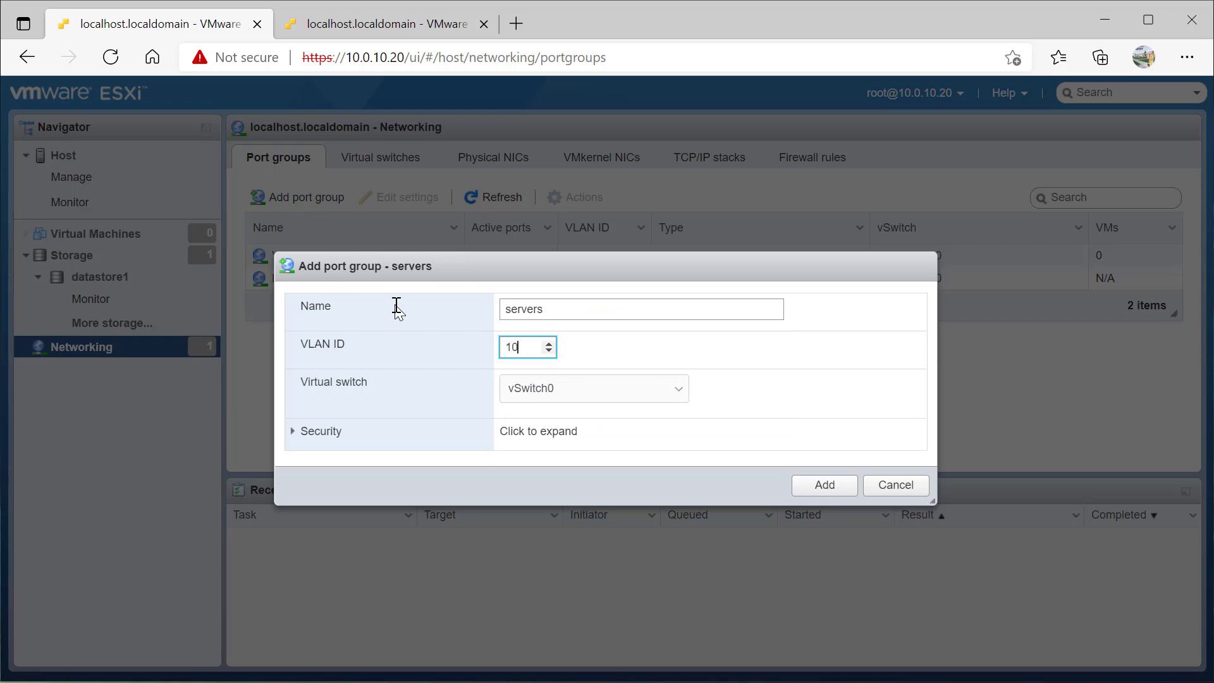
left_click(529, 399)
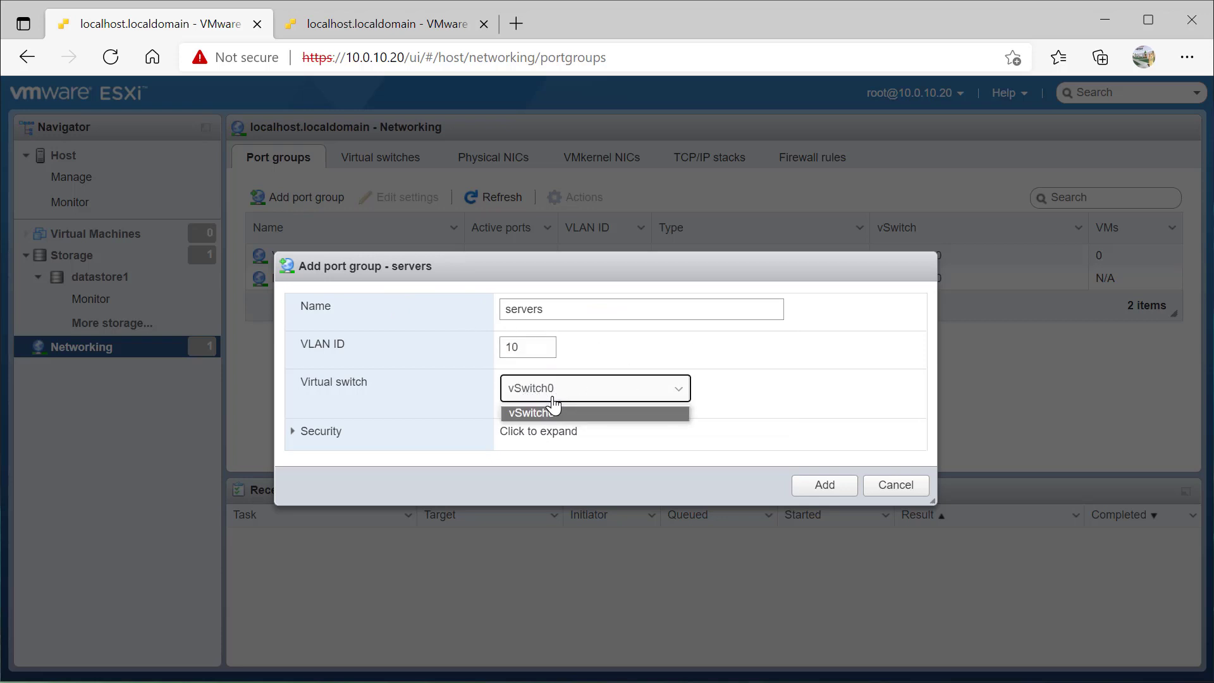
left_click(533, 399)
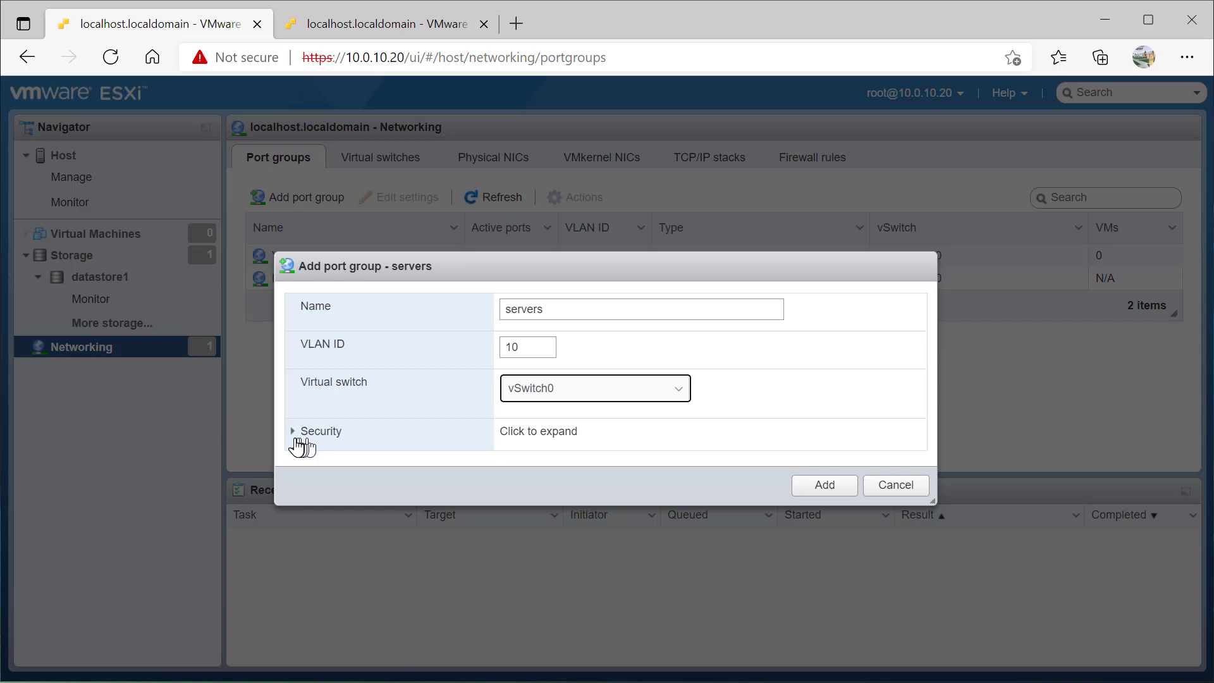
left_click(297, 440)
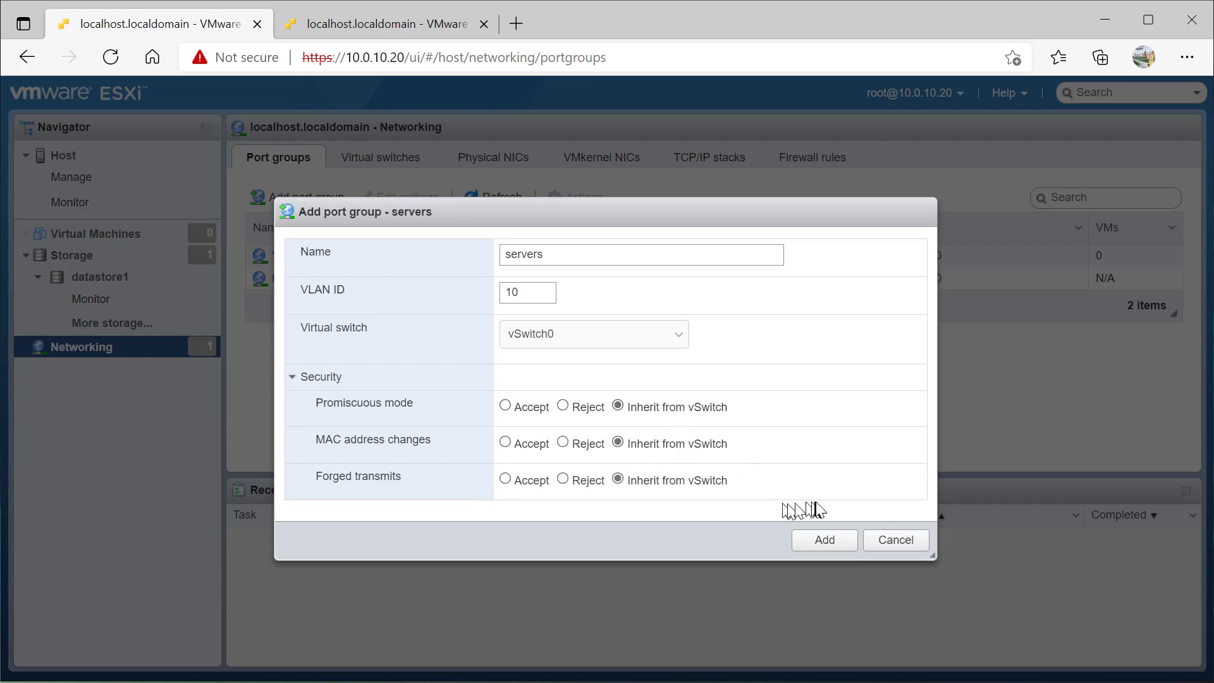
left_click(823, 541)
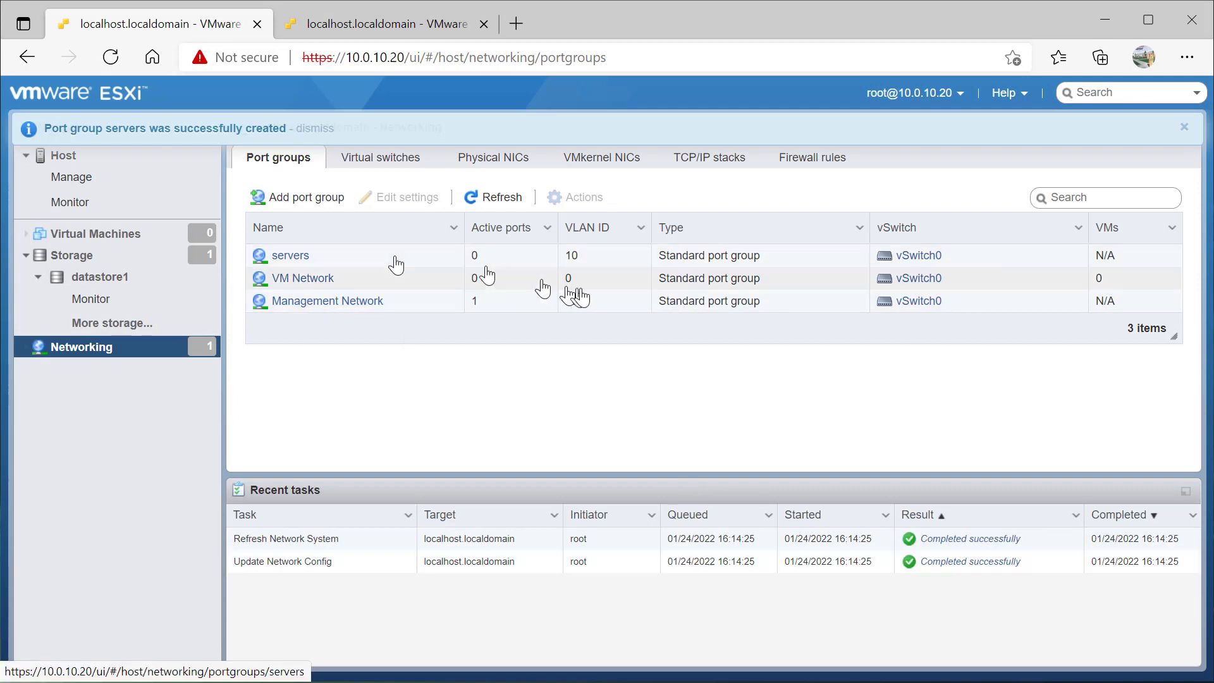
On host 10.0.10.21, add port group 'servers' with VLAN ID 10 on vSwitch0
left_click(405, 26)
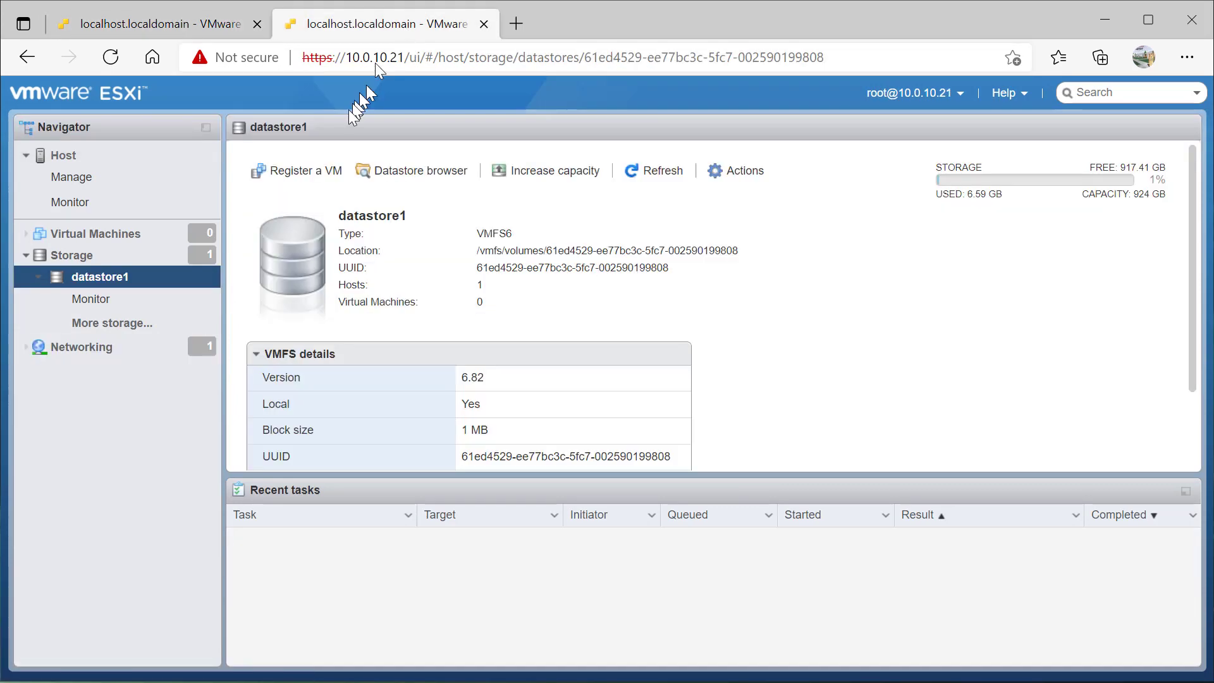
left_click(101, 347)
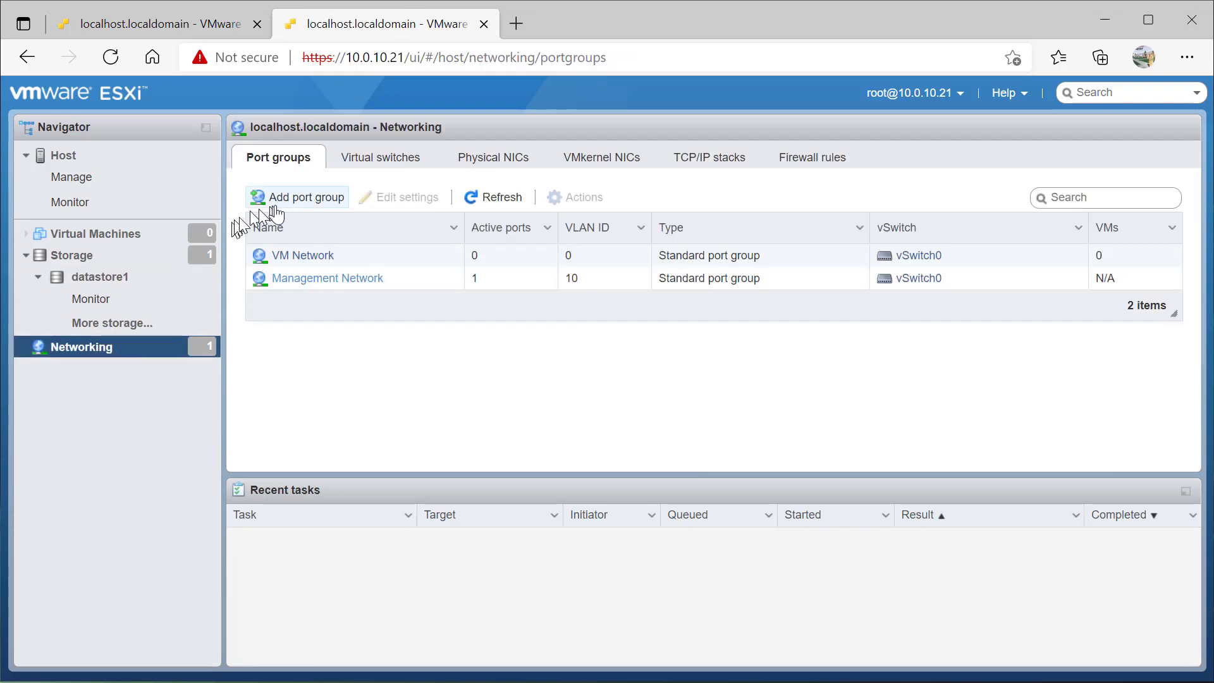
left_click(287, 199)
left_click(632, 306)
triple_click(628, 306)
type("servers")
key("Tab")
type("10")
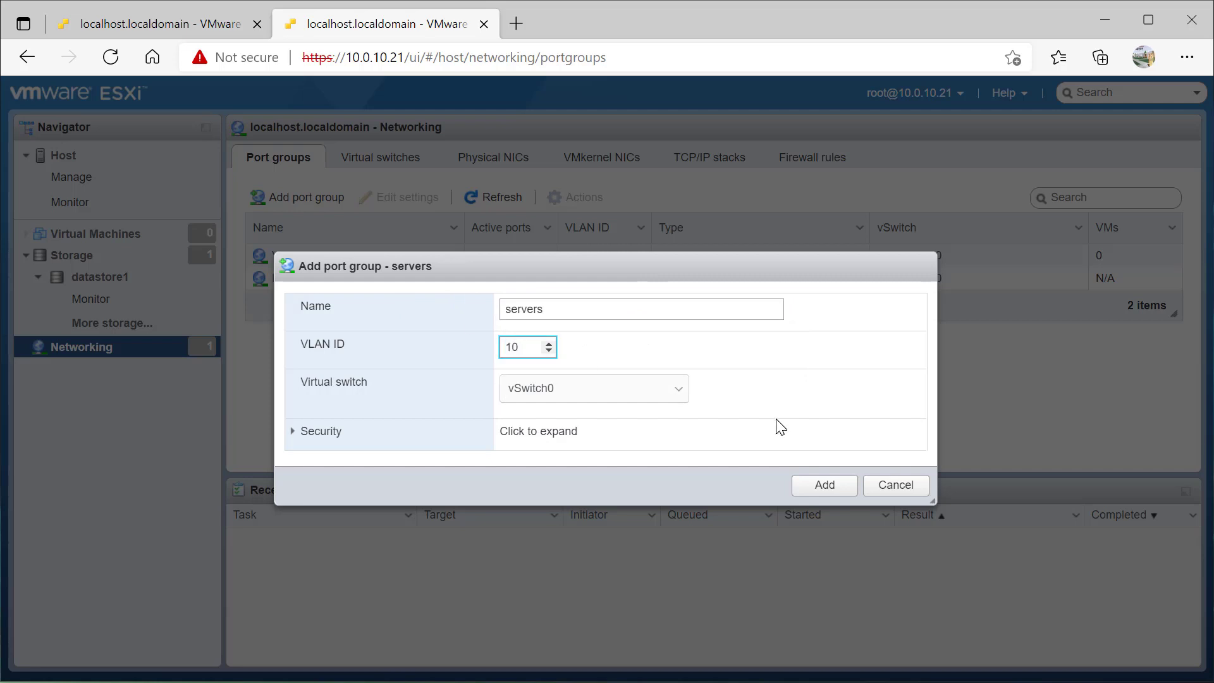
left_click(803, 487)
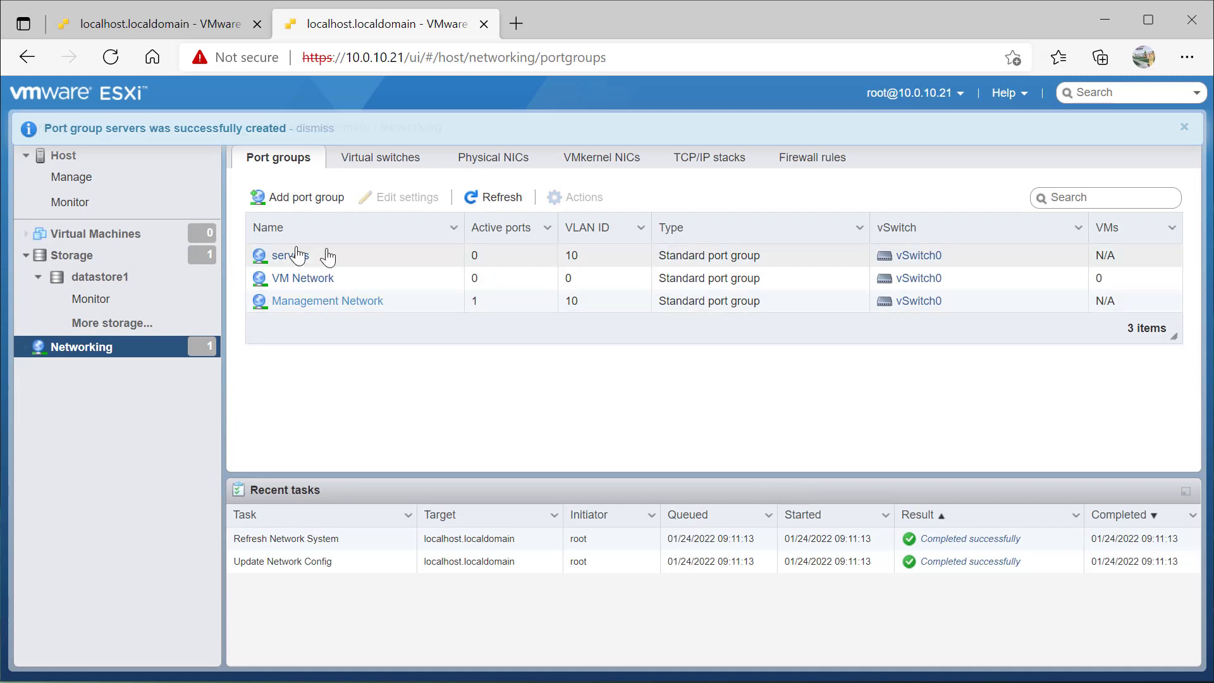
left_click(178, 24)
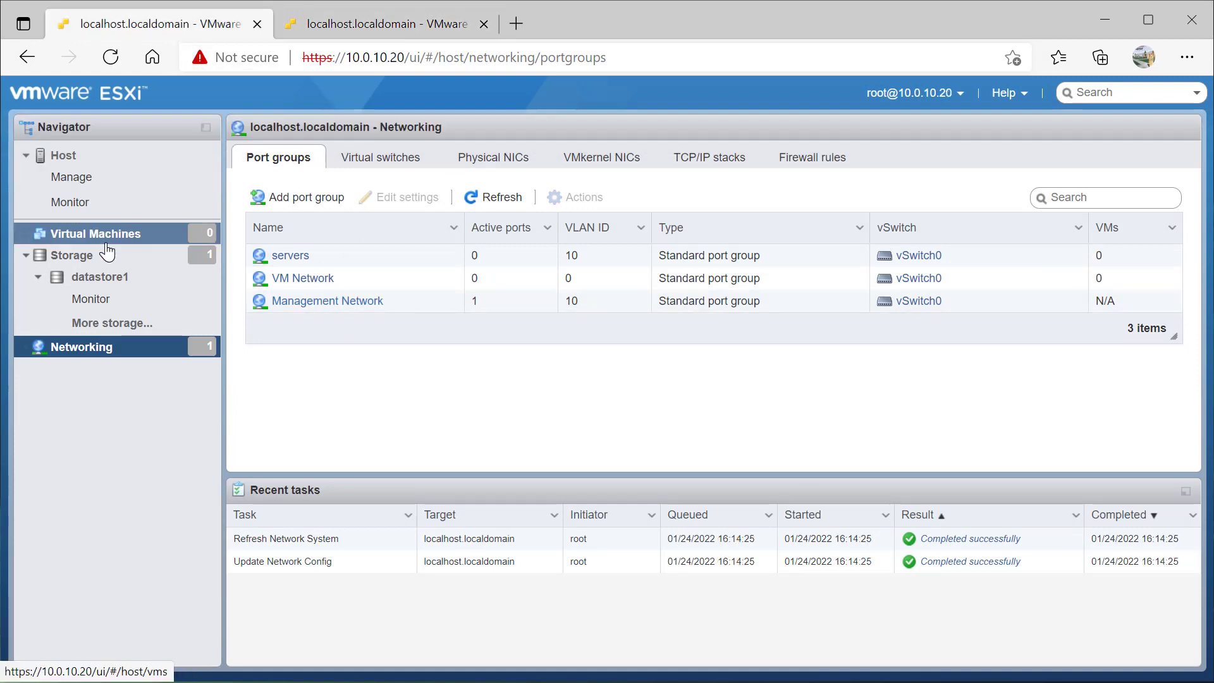
Launch Create/Register VM from Virtual Machines and choose 'Create a new virtual machine'
left_click(80, 239)
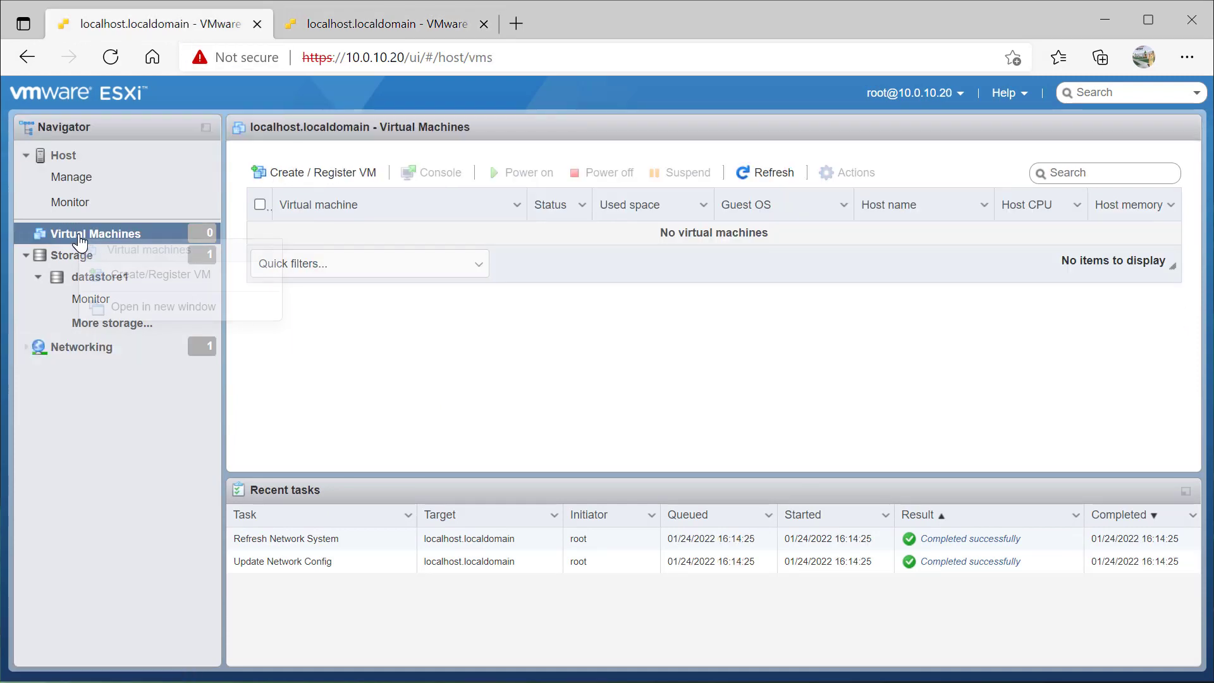
right_click(80, 241)
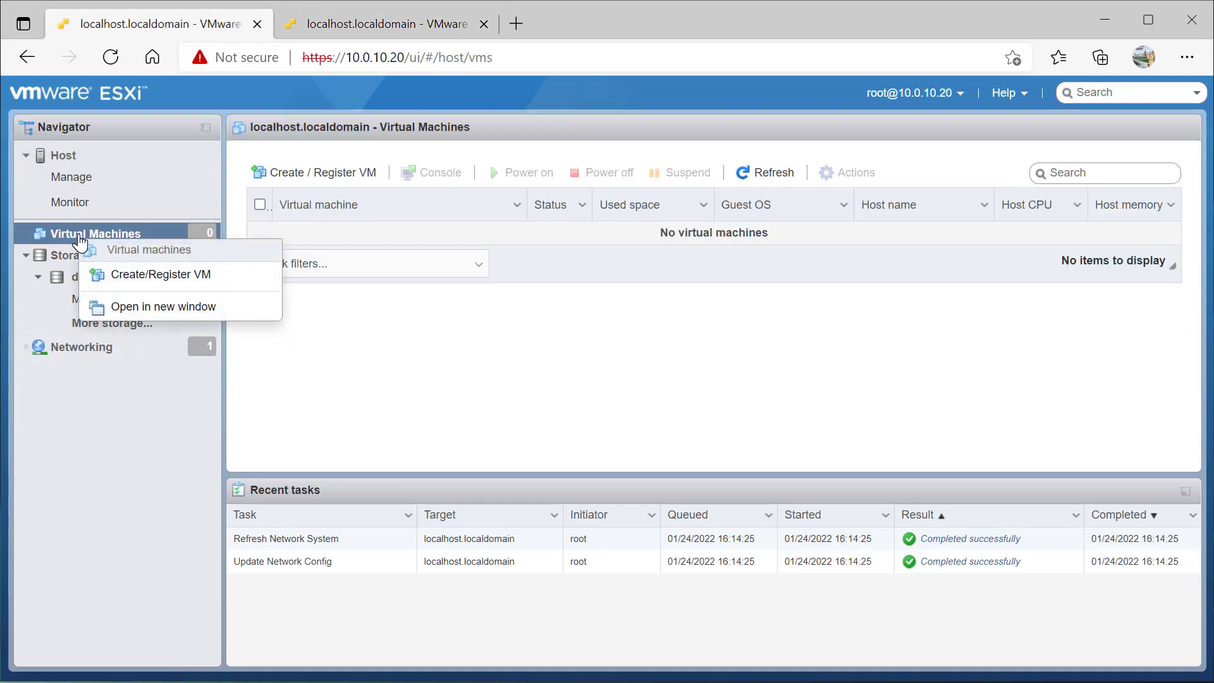
left_click(145, 275)
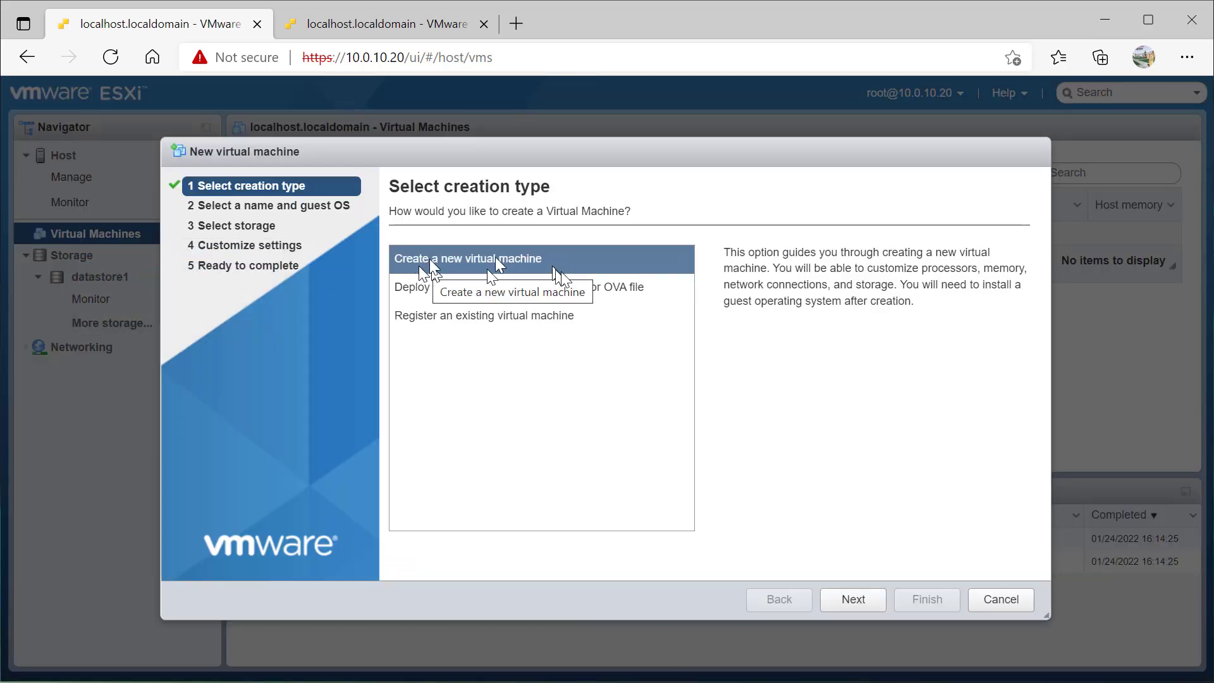
left_click(620, 286)
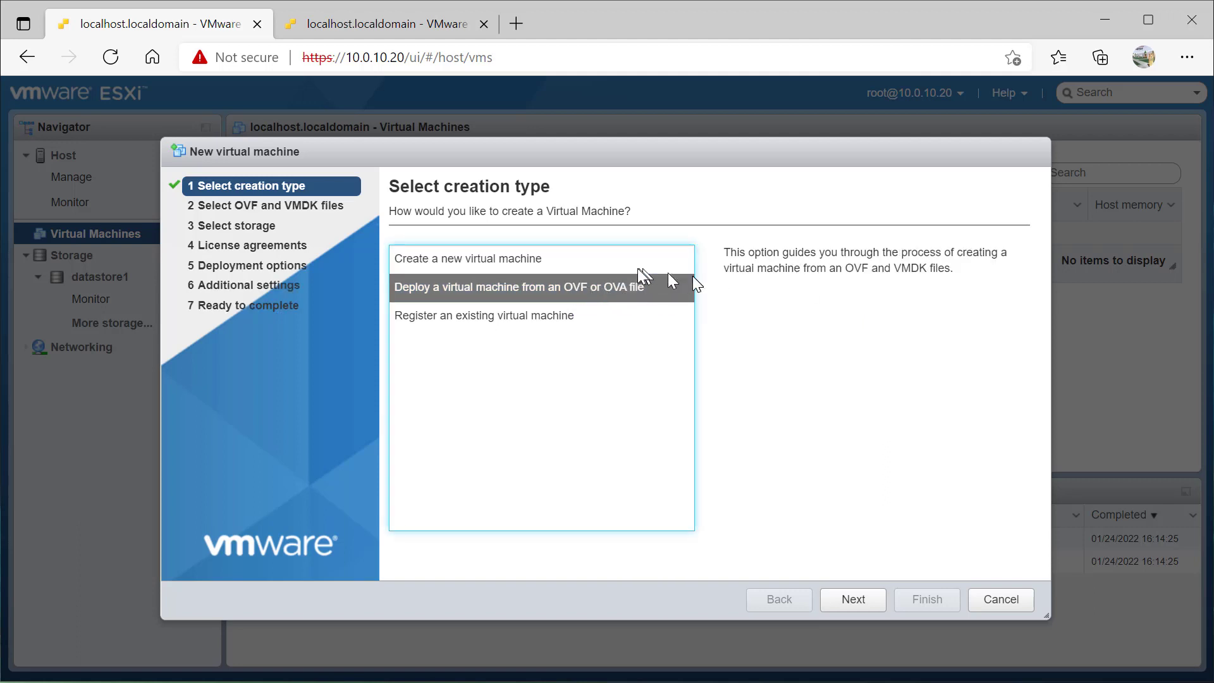
left_click(529, 315)
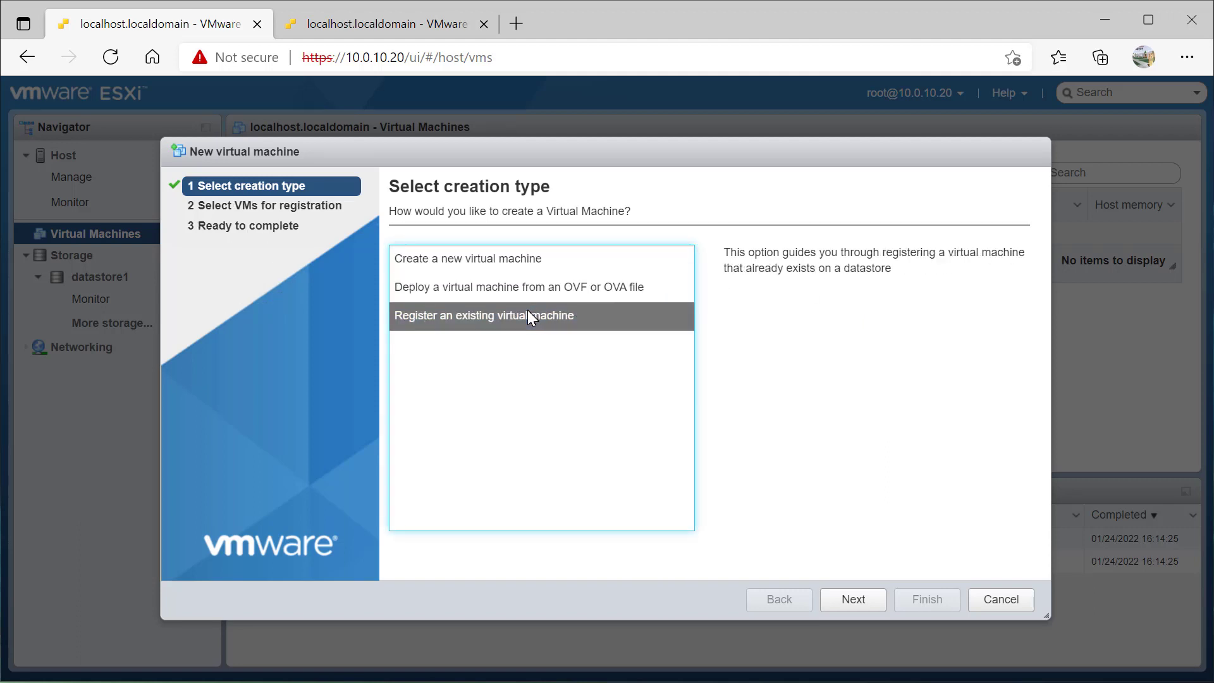
left_click(495, 263)
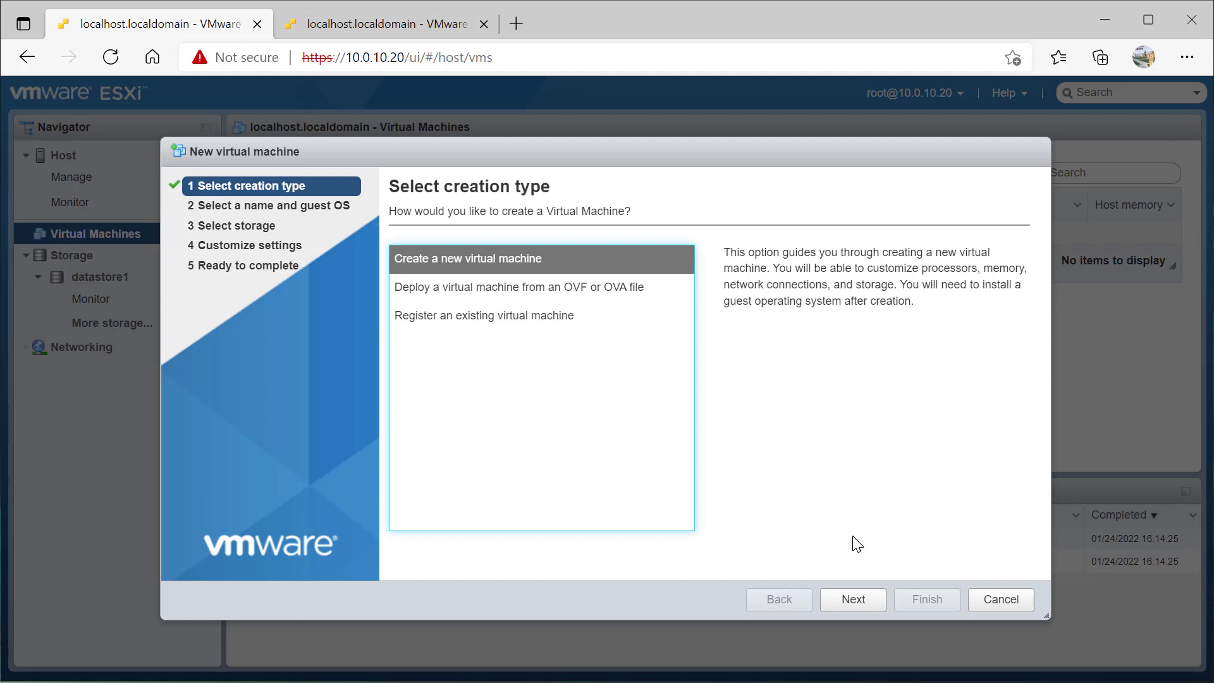
left_click(853, 597)
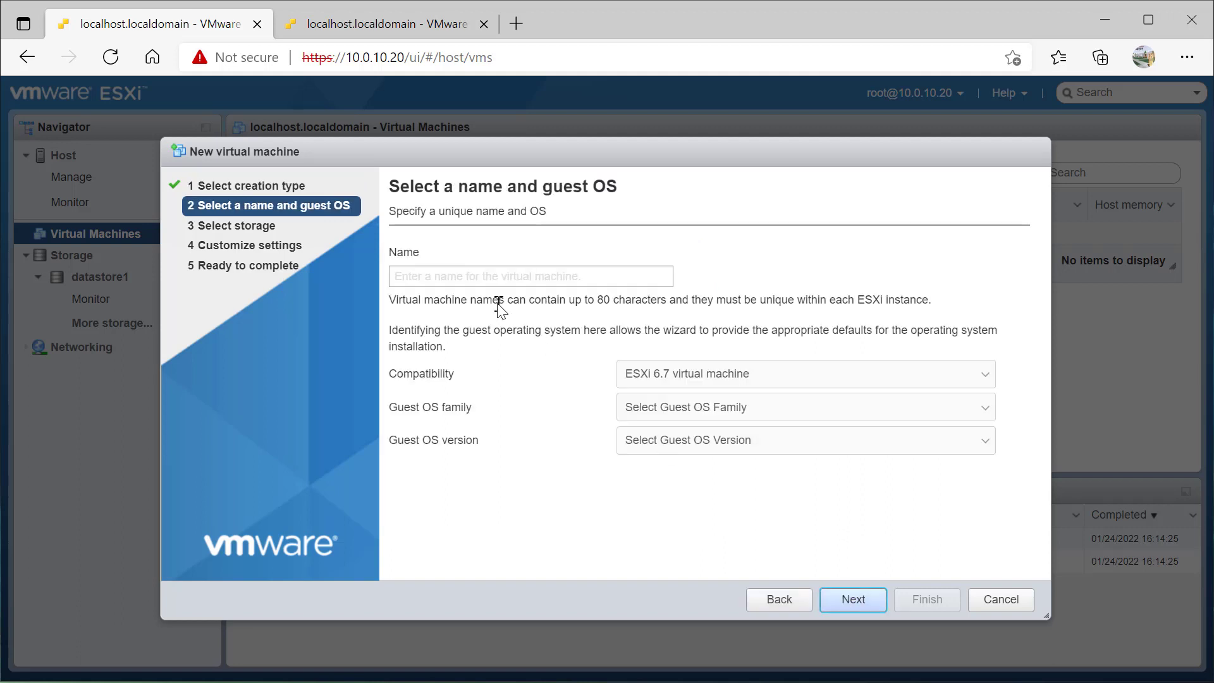
Name the VM dc1 with guest OS Windows, Microsoft Windows Server 2016 or later (64-bit)
left_click(475, 279)
type("dc1")
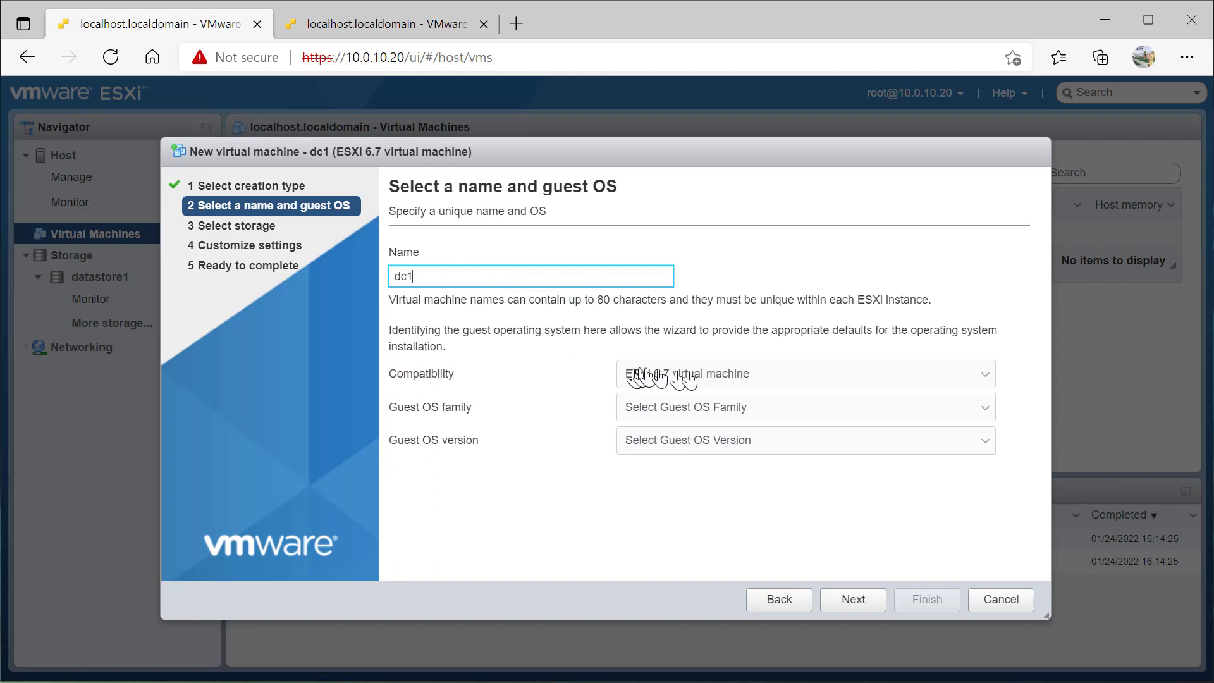
left_click(691, 411)
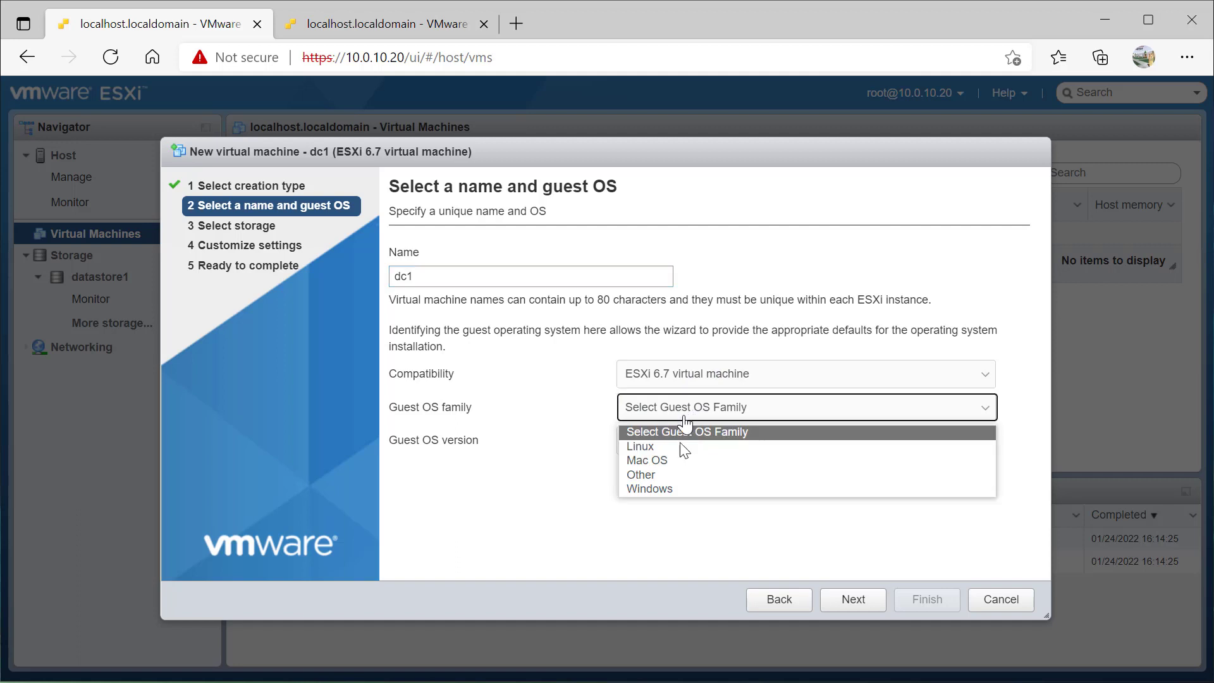
left_click(669, 491)
left_click(674, 453)
scroll(703, 568, "down", 5)
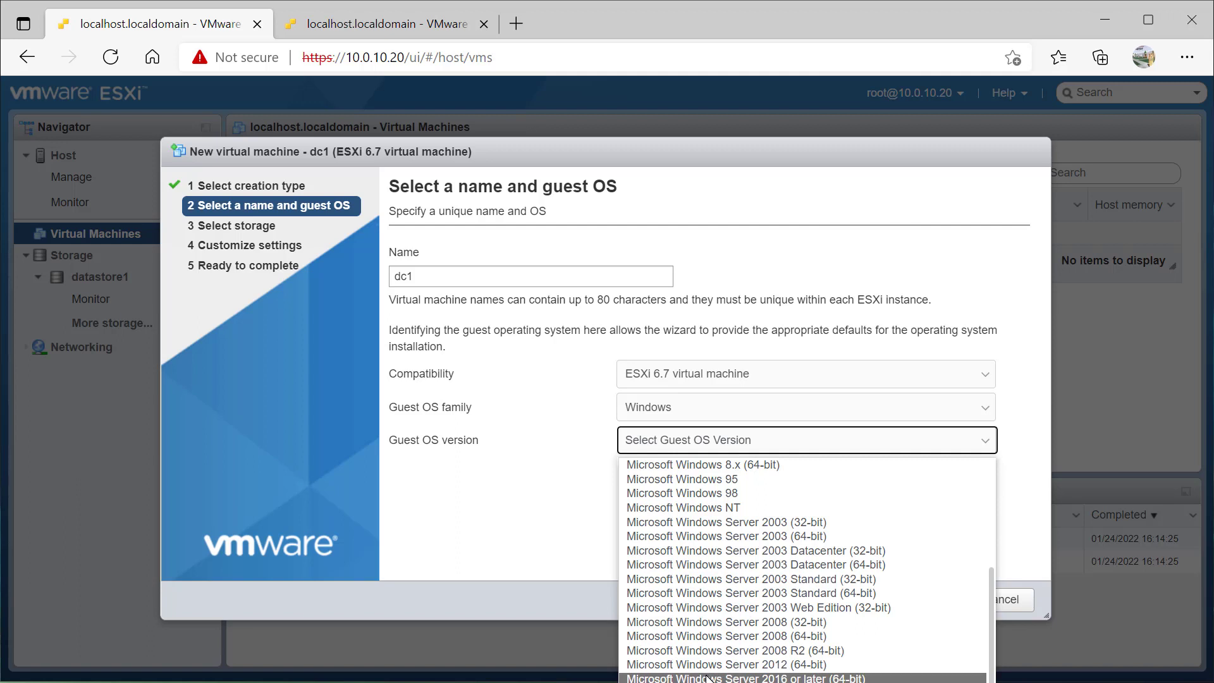
left_click(709, 679)
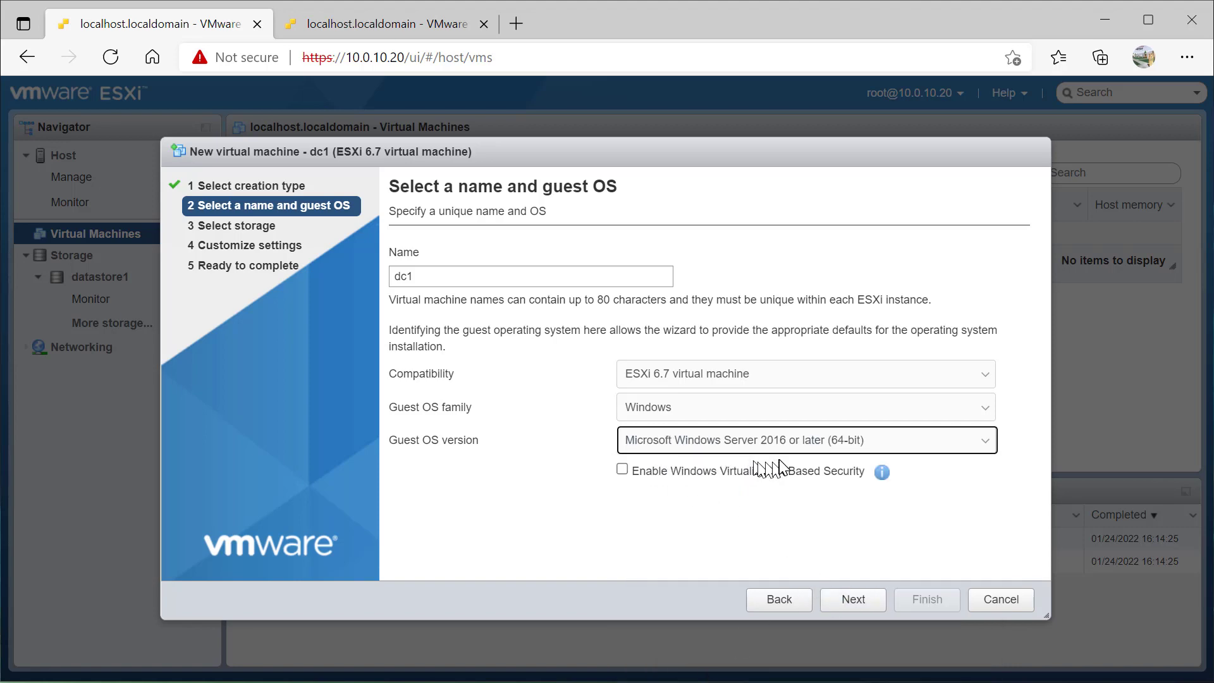
left_click(888, 476)
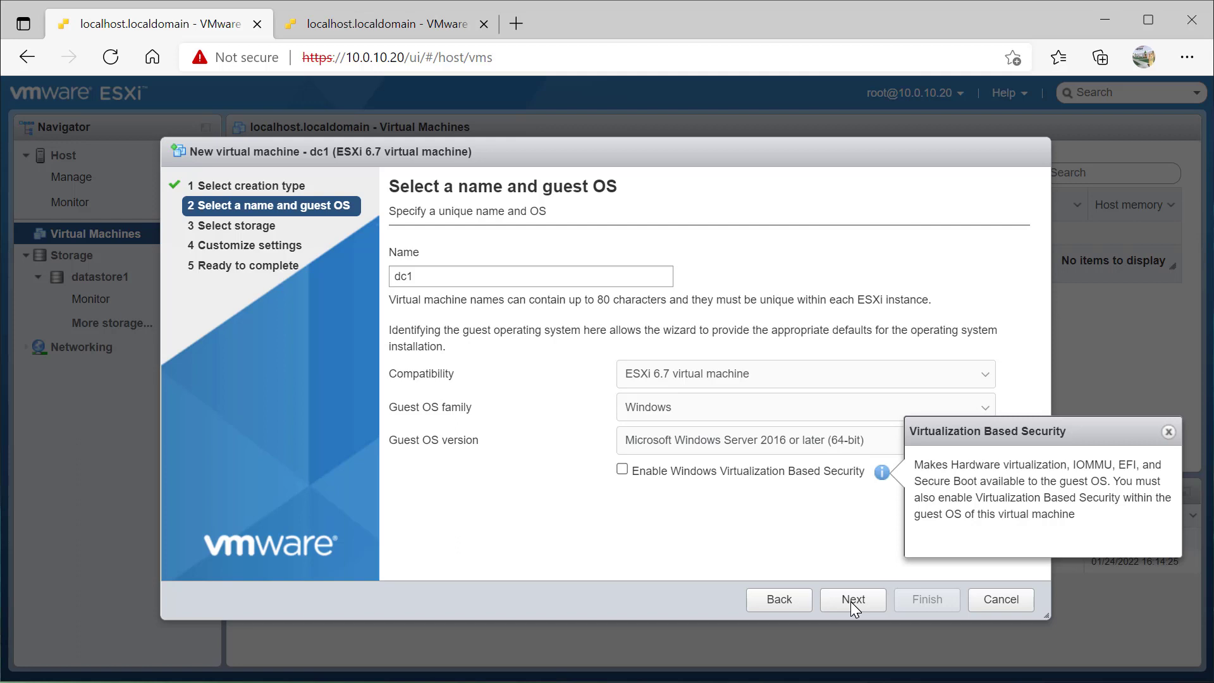
left_click(853, 602)
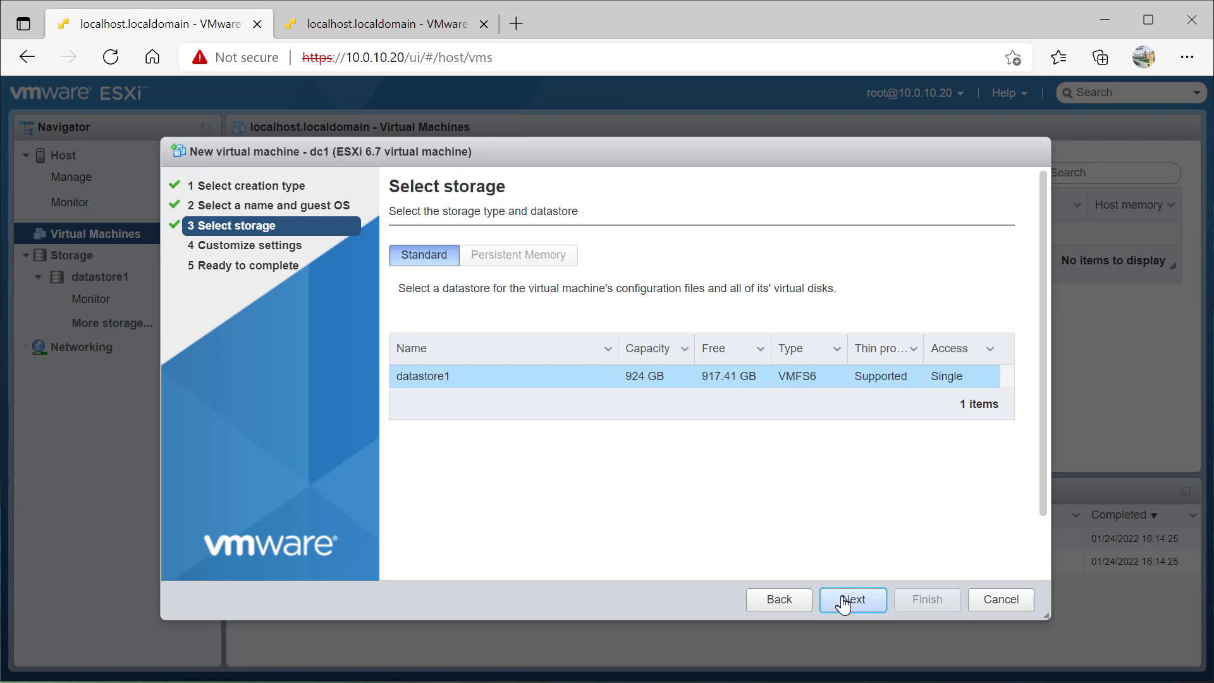
Change dc1's Hard disk 1 from 40 GB to 120 GB and expand its detailed settings
left_click(844, 604)
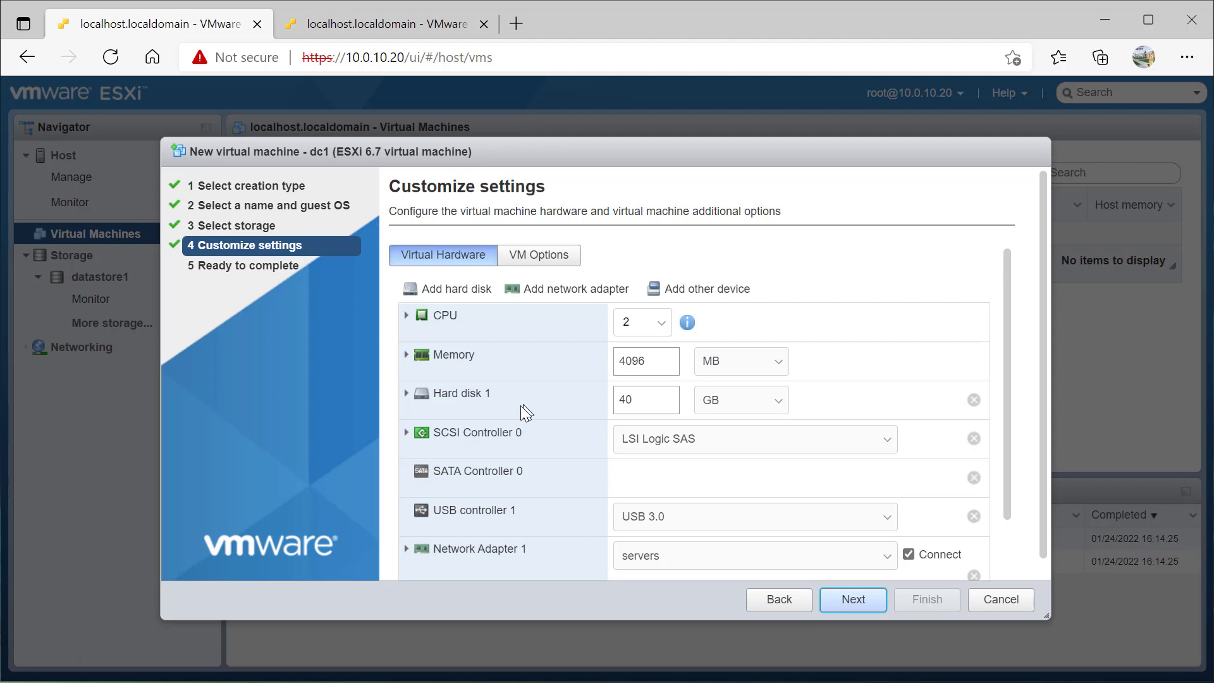
left_click(645, 402)
double_click(644, 403)
type("12.")
key("BackSpace")
type("0")
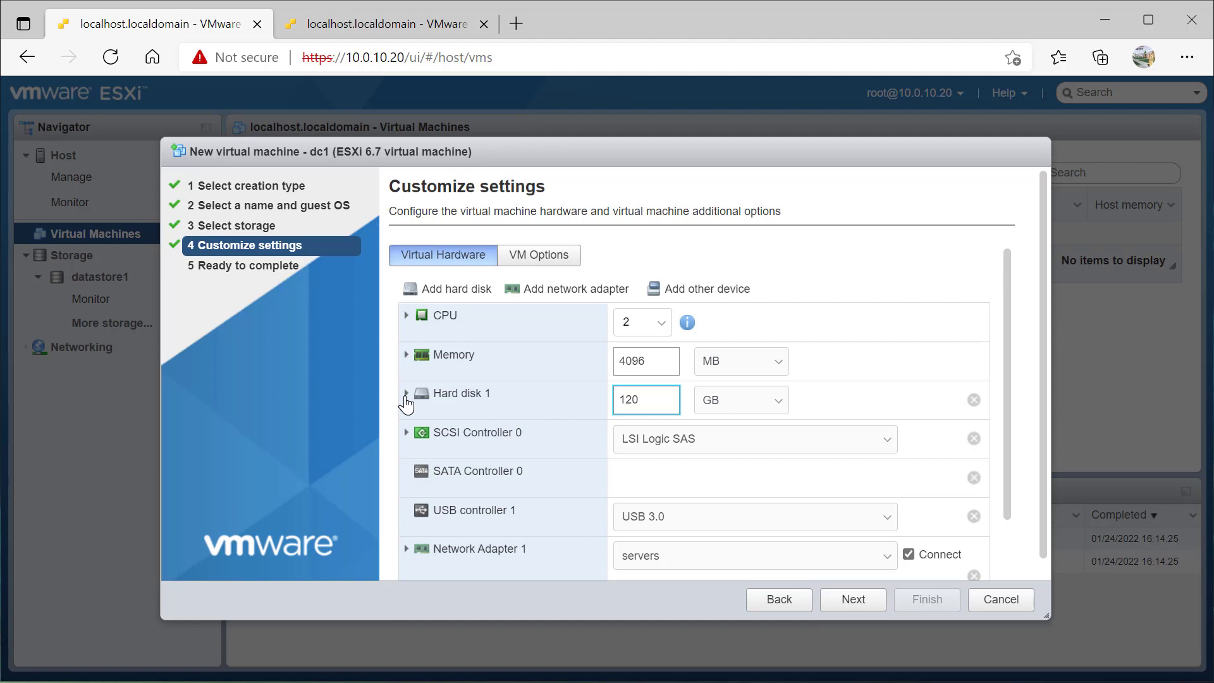
left_click(406, 395)
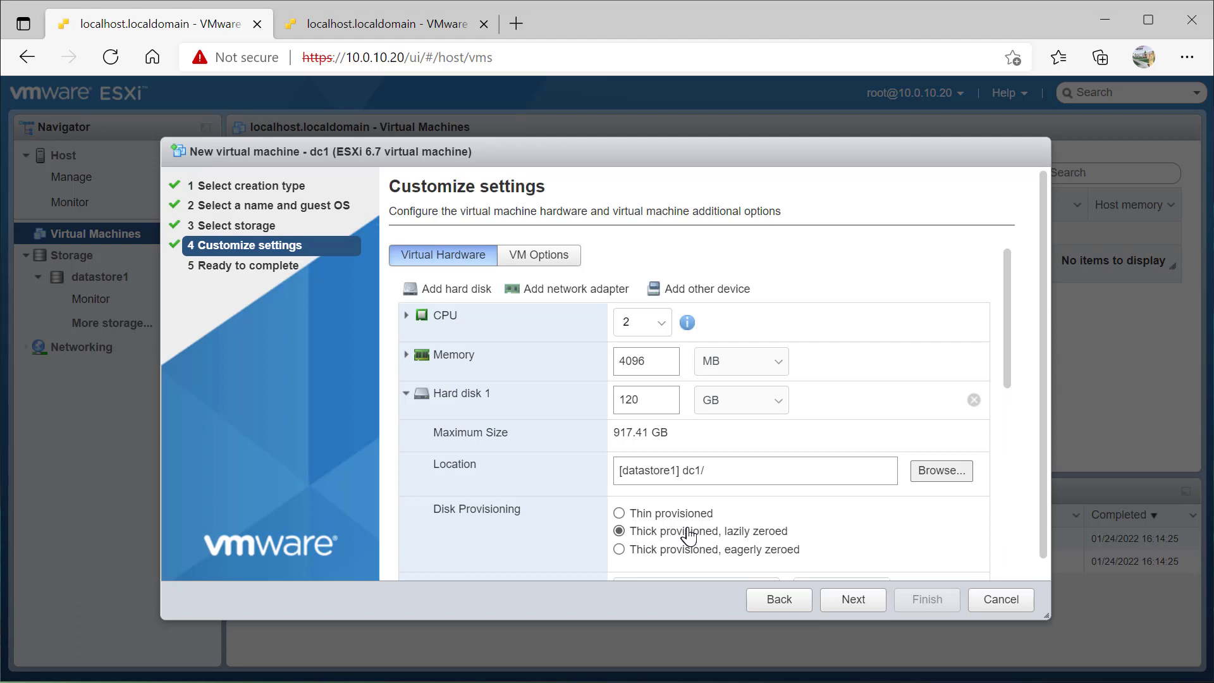
Set Hard disk 1's disk provisioning to Thin provisioned and review the remaining disk settings
left_click(619, 513)
scroll(509, 444, "down", 2)
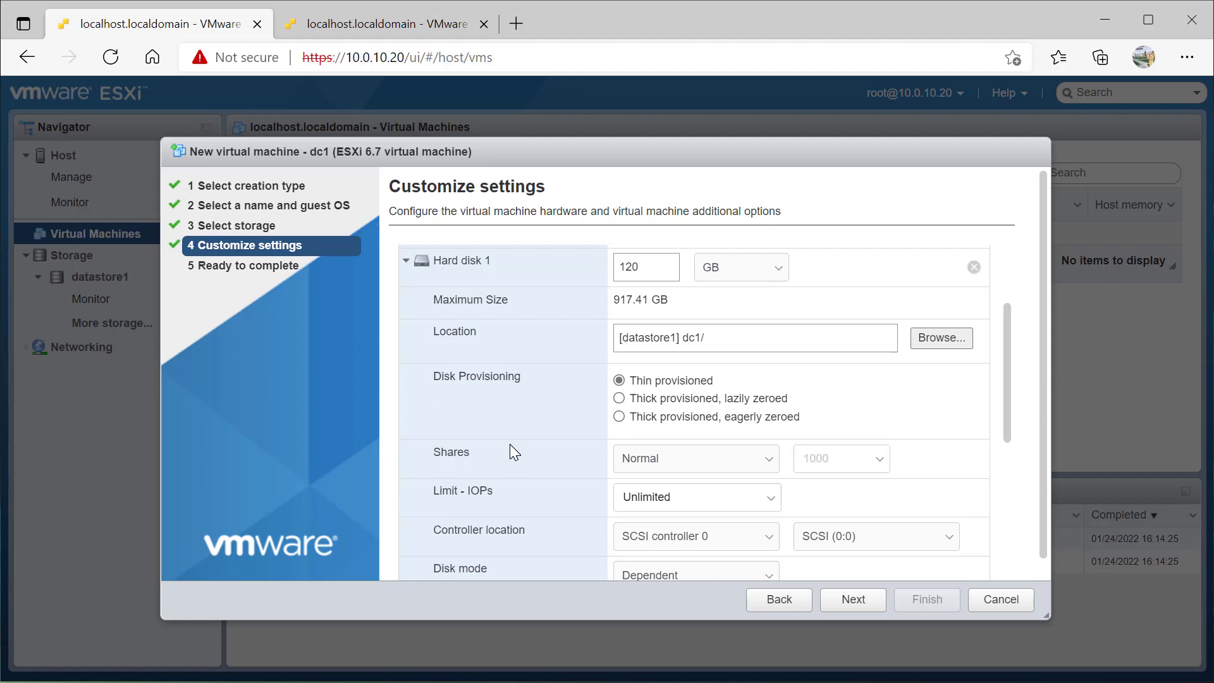
scroll(514, 452, "down", 3)
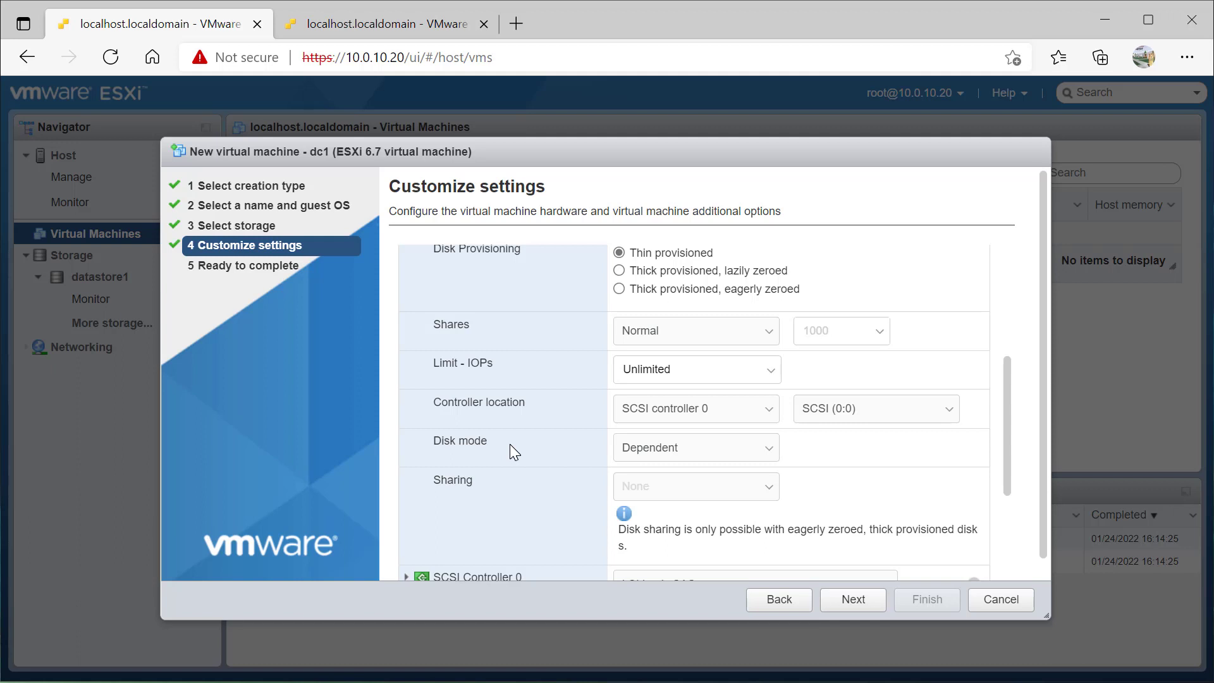
scroll(514, 451, "down", 2)
scroll(514, 451, "up", 4)
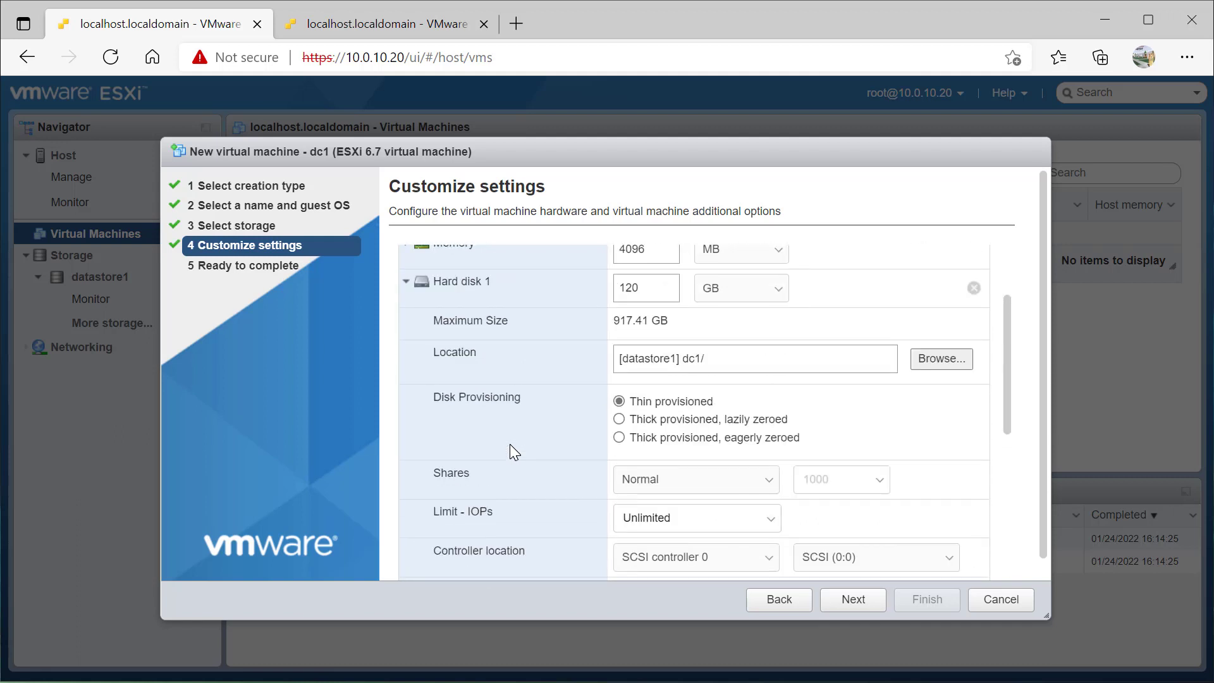
Collapse Hard disk 1 and keep Network Adapter 1 on the servers port group
left_click(406, 284)
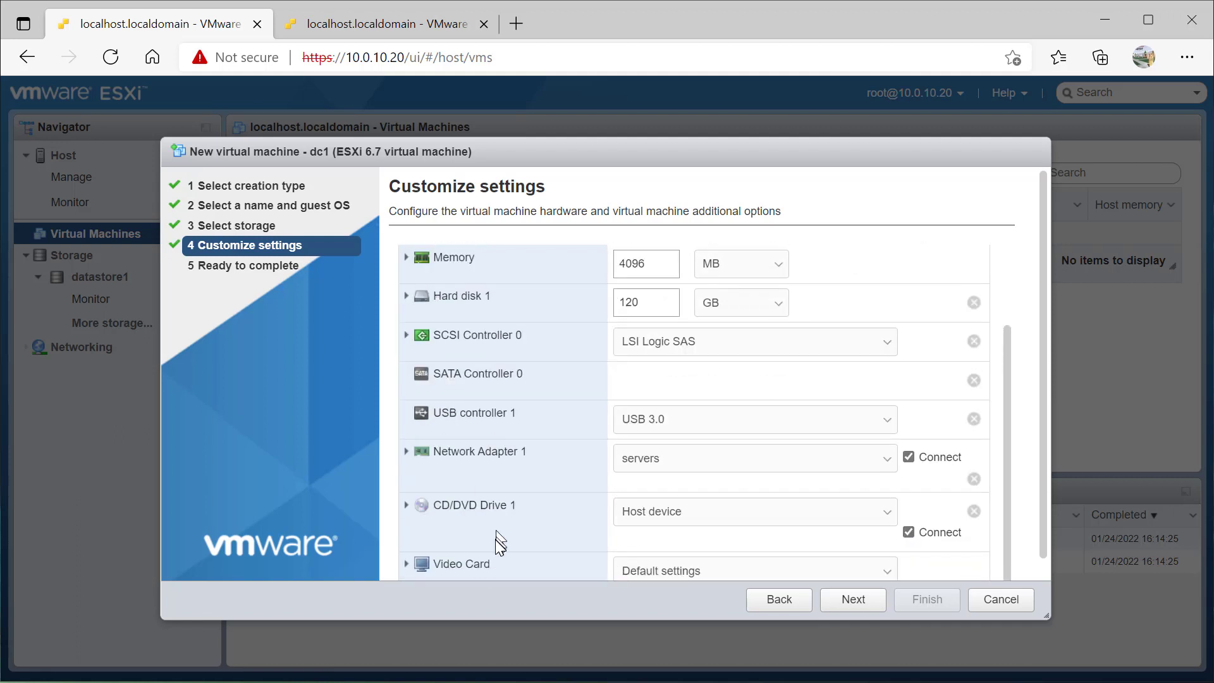
left_click(678, 462)
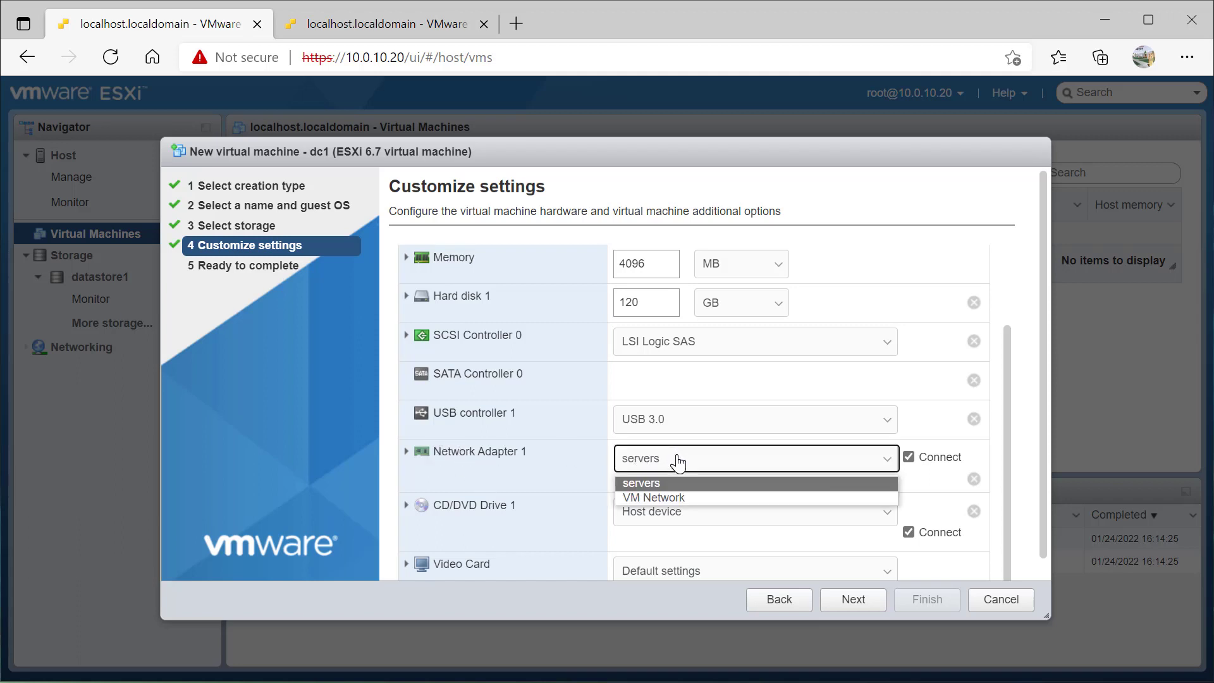
left_click(652, 484)
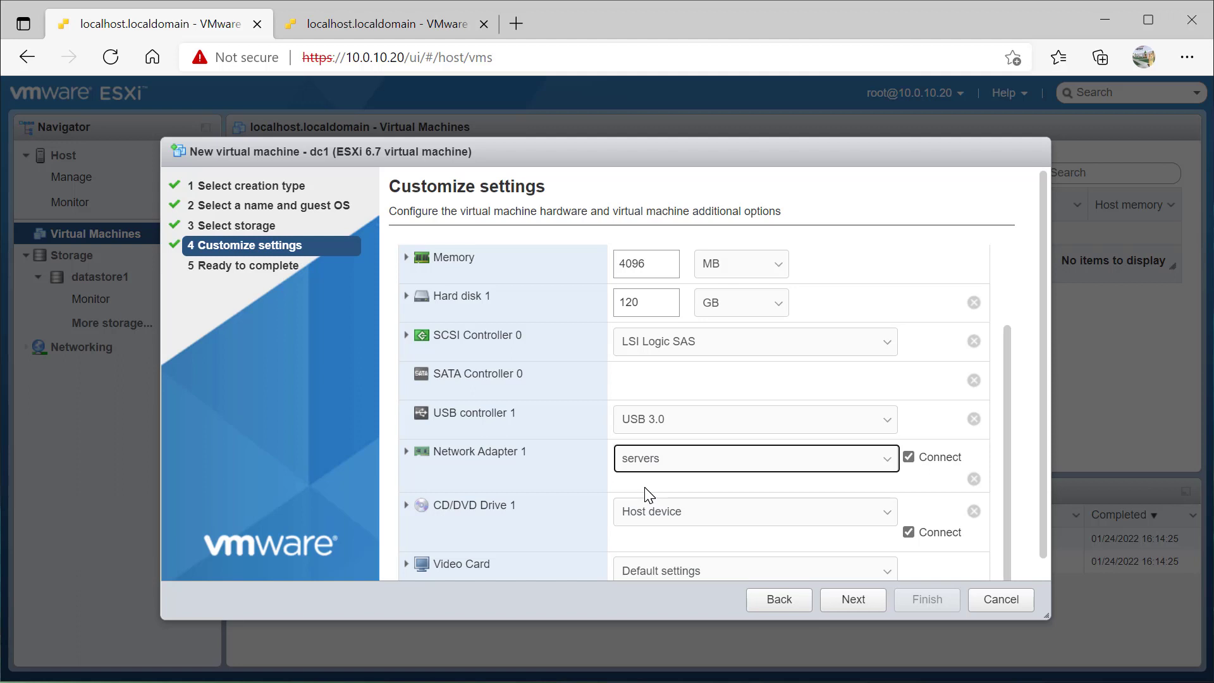
Load the server evaluation ISO from datastore1 into CD/DVD Drive 1 and advance to the review page
scroll(648, 494, "down", 1)
left_click(664, 497)
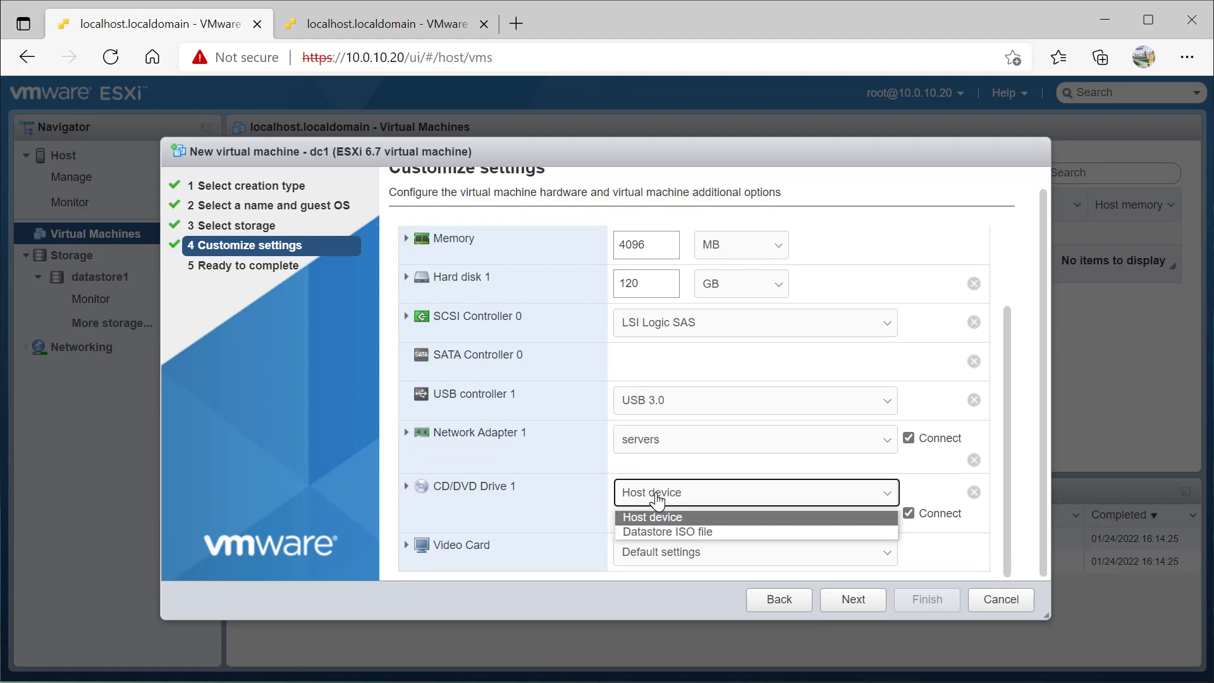
left_click(647, 530)
left_click(506, 237)
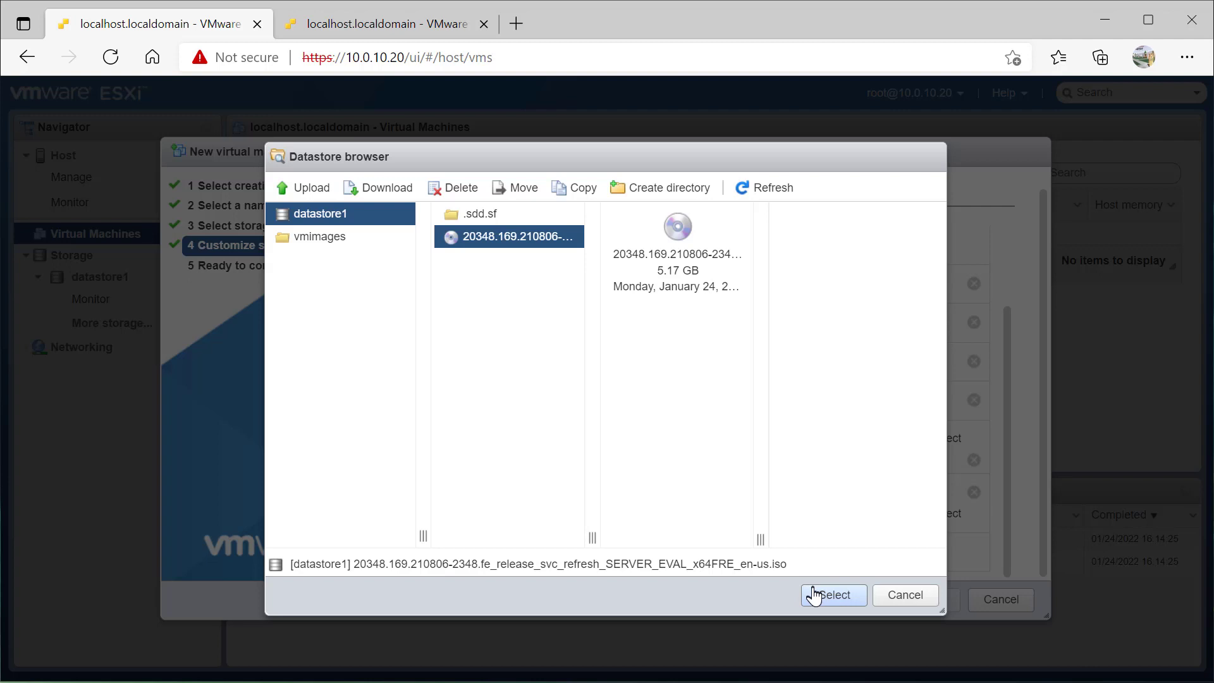
left_click(815, 596)
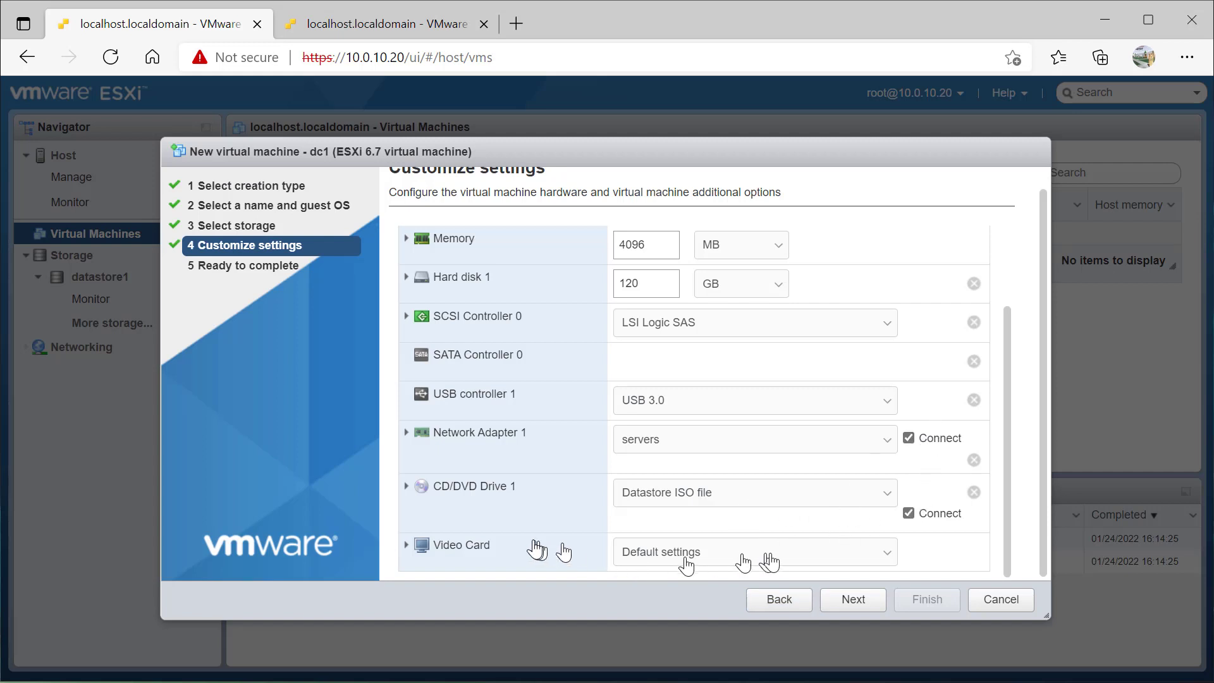
left_click(847, 604)
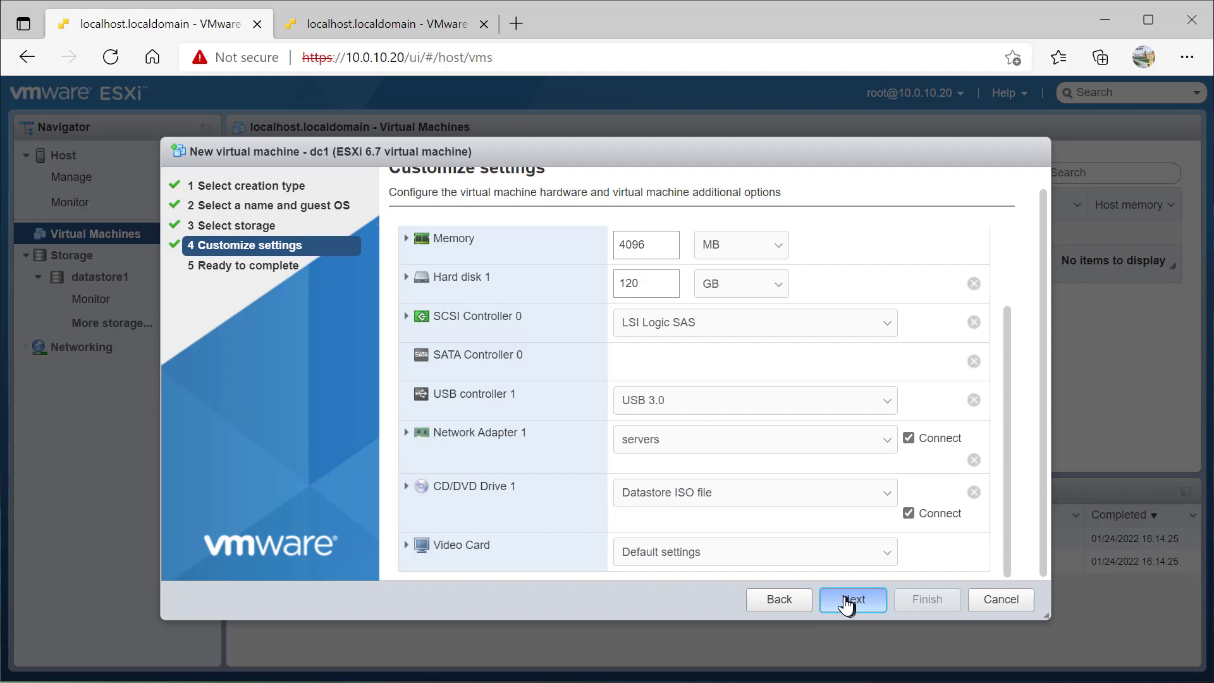
left_click(848, 605)
Check the Thin provisioned disk in the Ready to complete summary and finish creating dc1
scroll(791, 533, "down", 4)
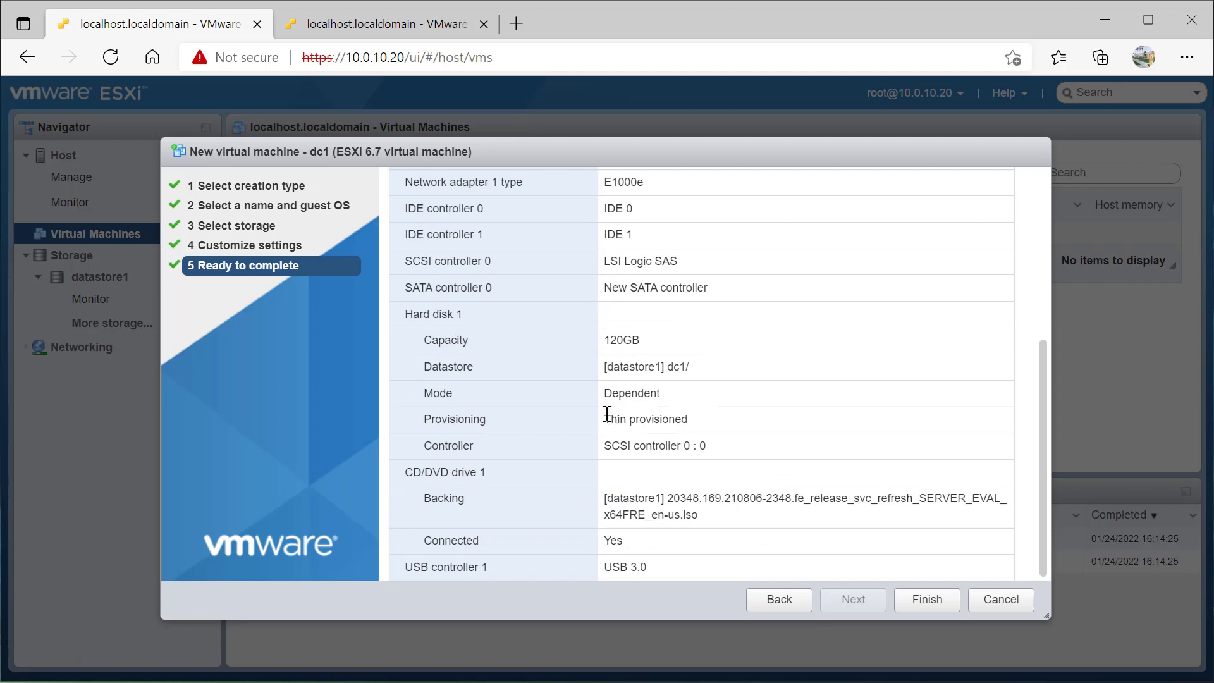
left_click_drag(603, 420, 706, 424)
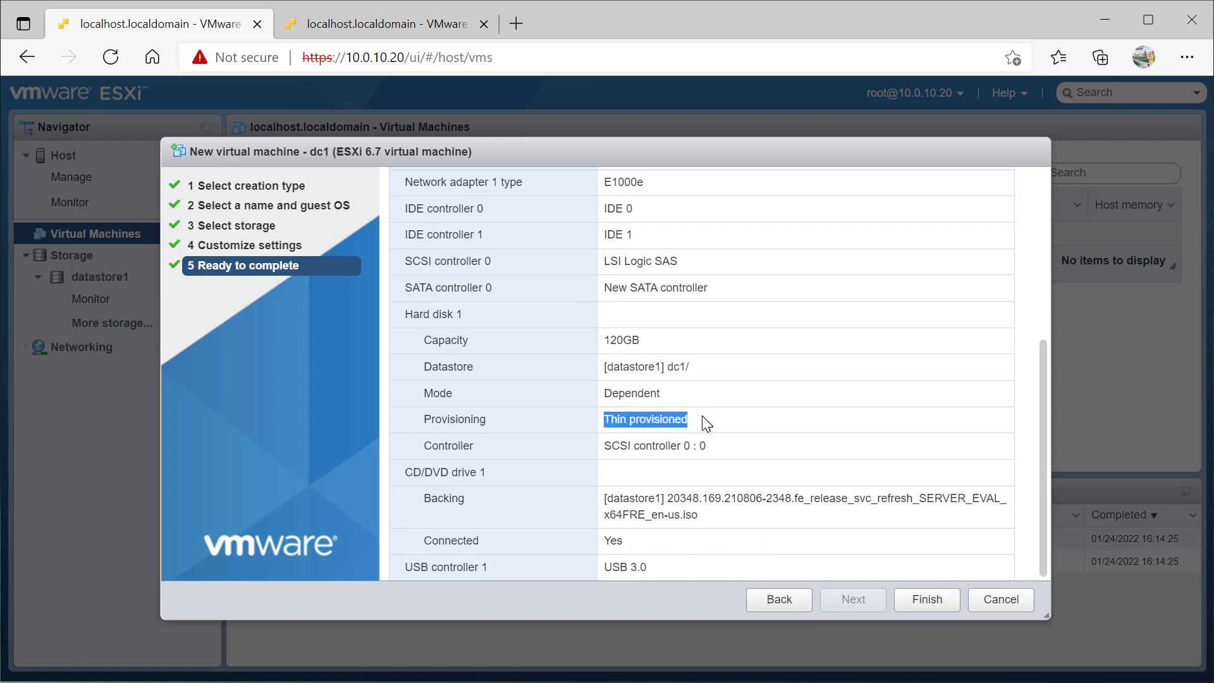
left_click(923, 610)
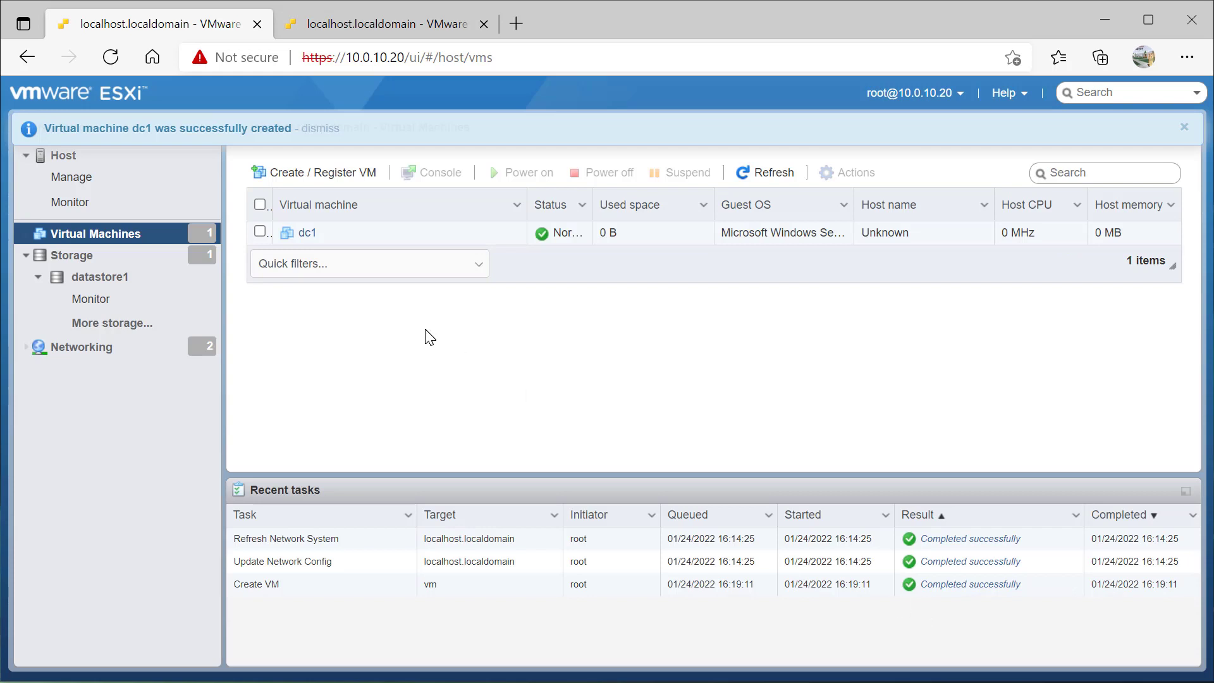
right_click(308, 244)
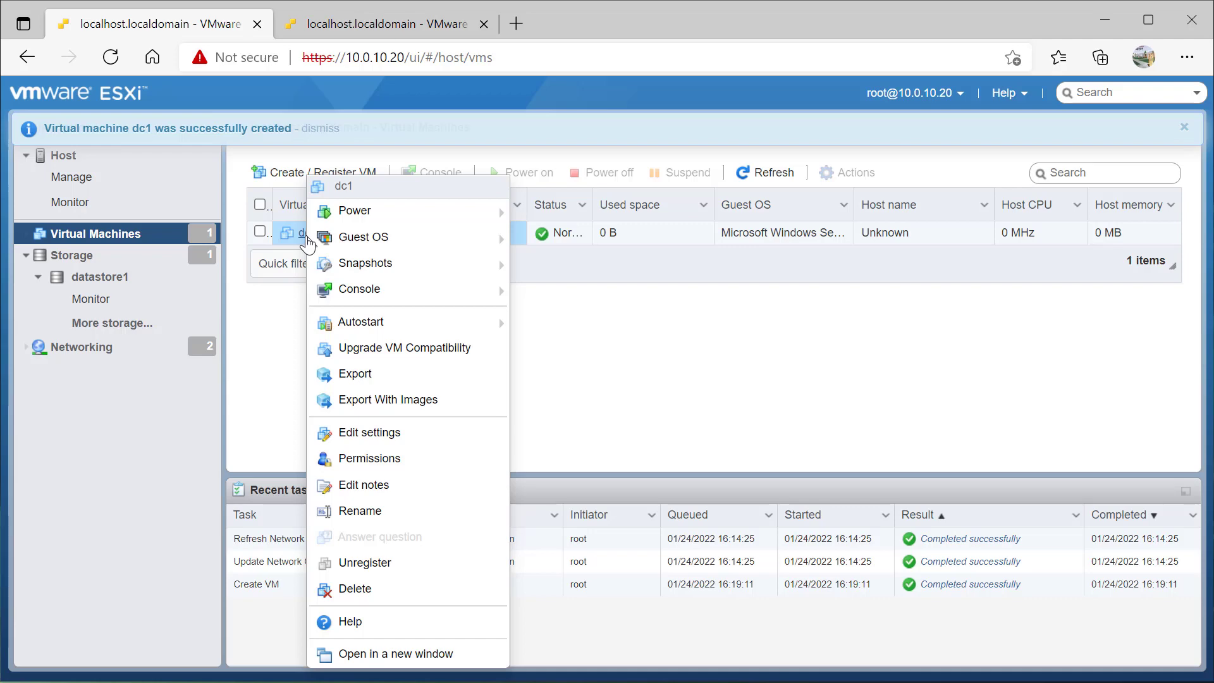
In dc1's VM Options, set Boot Options firmware from EFI to BIOS and save
left_click(366, 434)
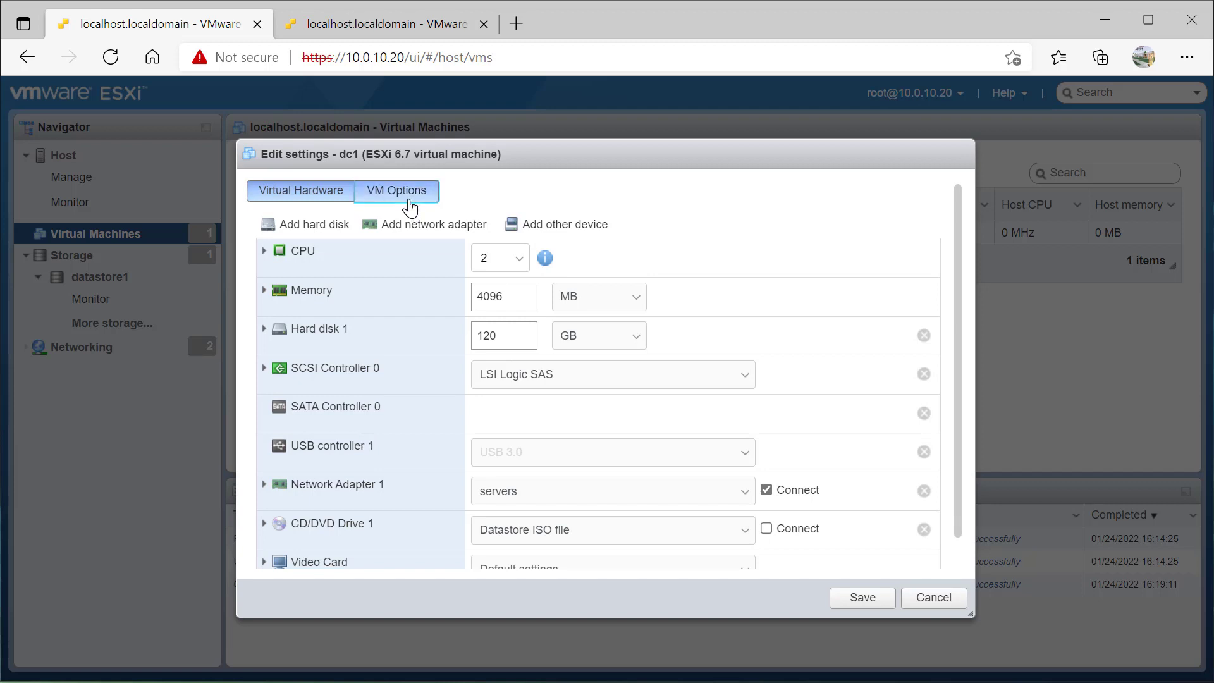
left_click(408, 202)
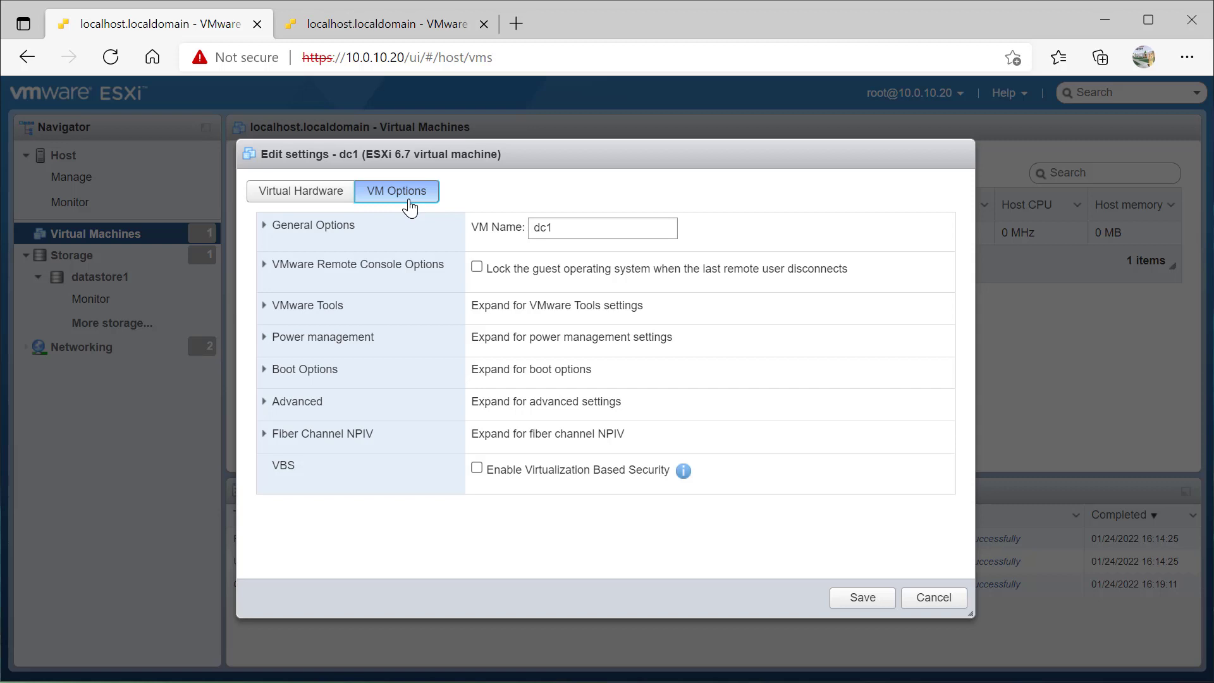
left_click(261, 370)
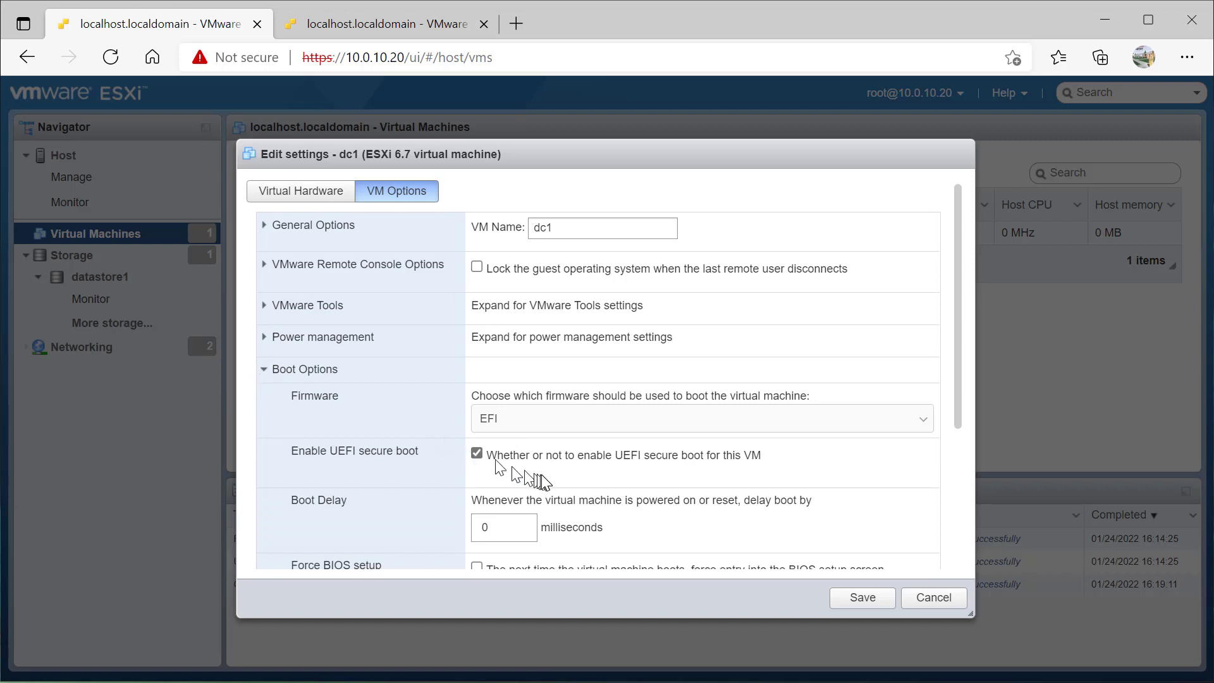
left_click(525, 425)
left_click(525, 425)
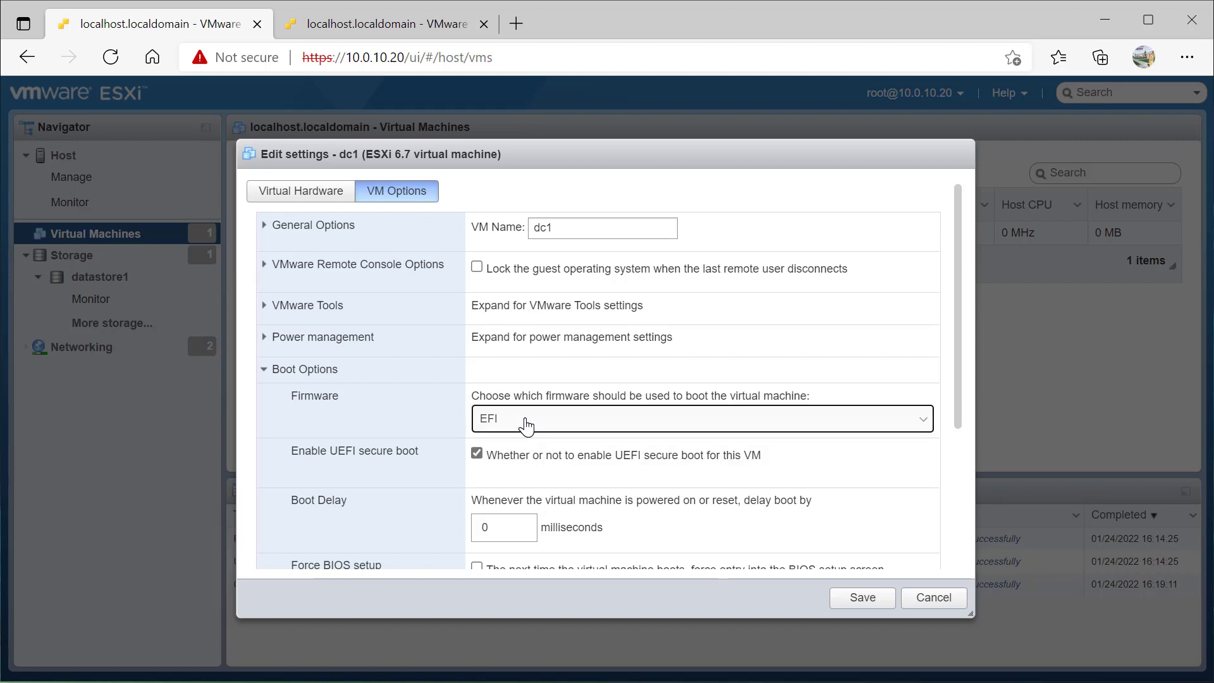
left_click(525, 425)
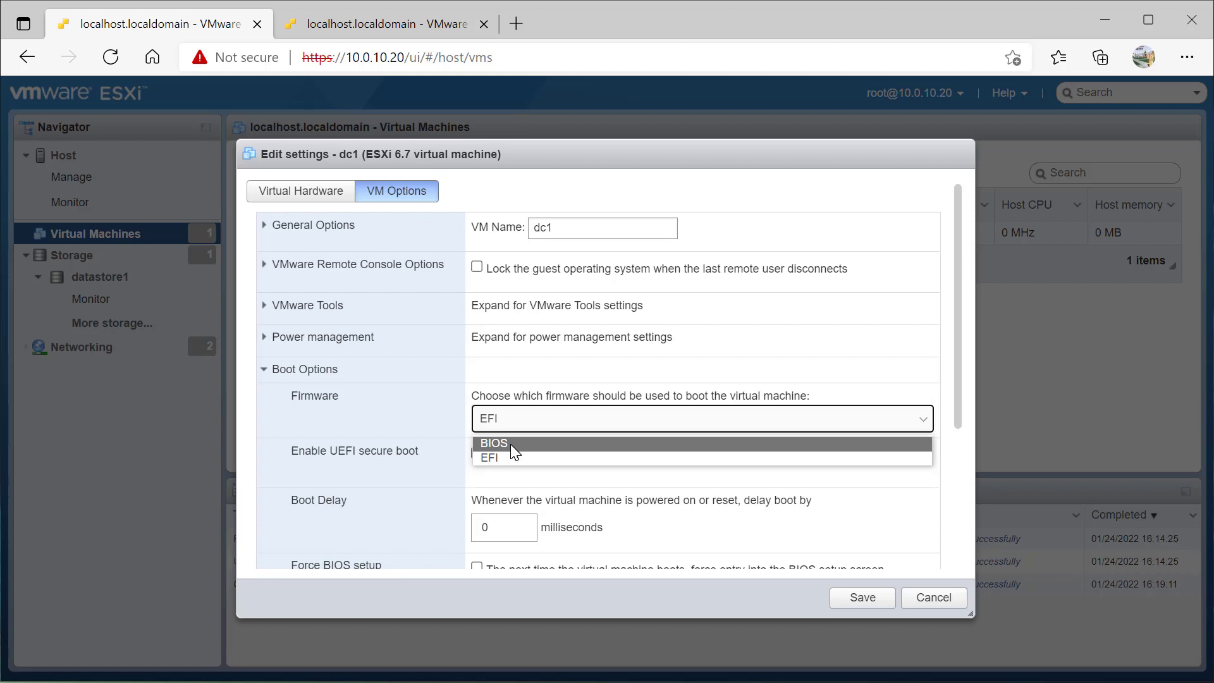
left_click(512, 445)
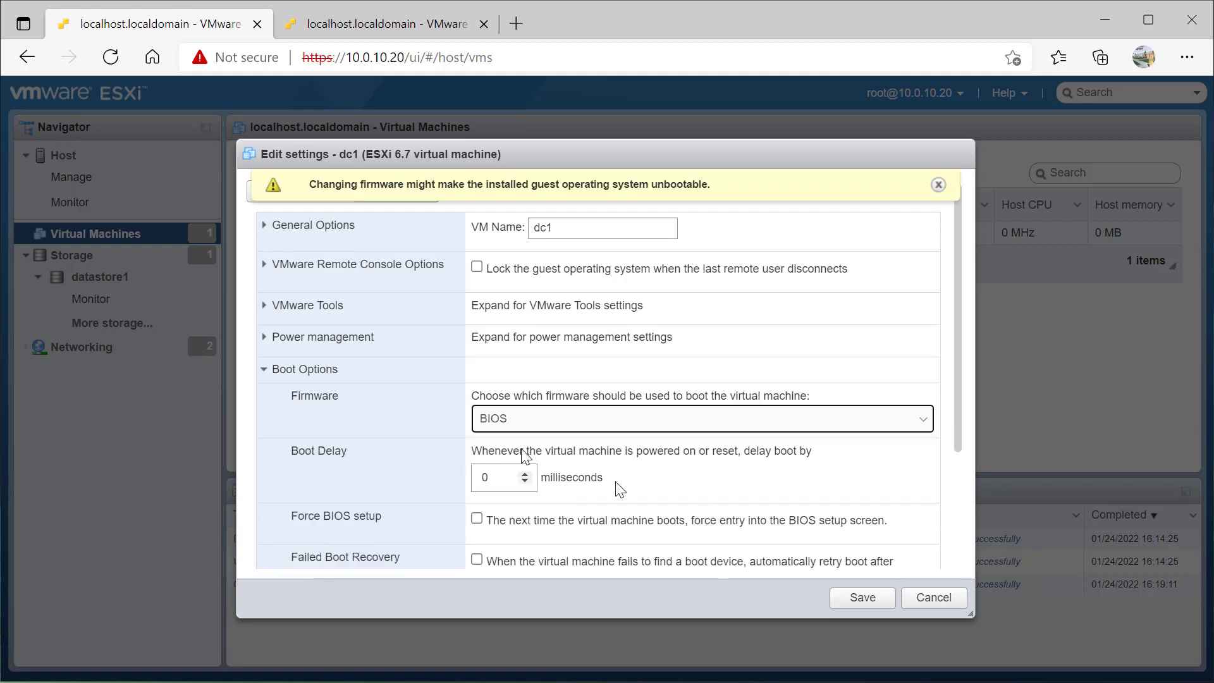
left_click(876, 600)
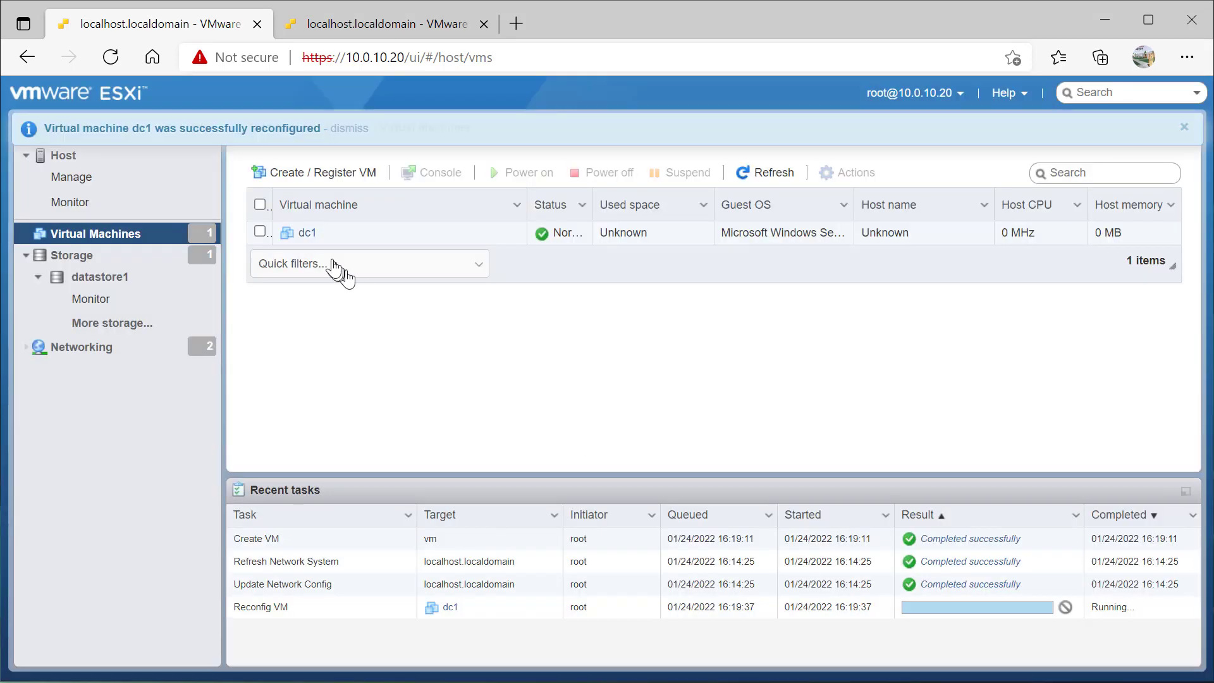
Open dc1's summary page and power the virtual machine on
left_click(306, 233)
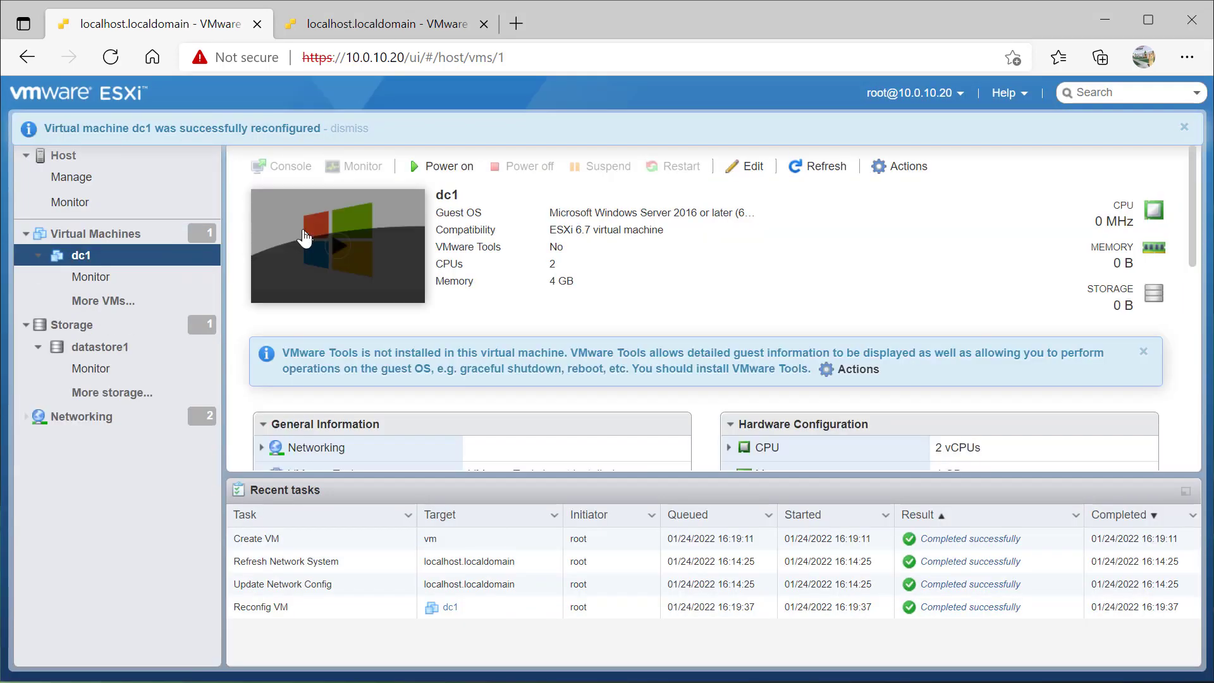
left_click(443, 166)
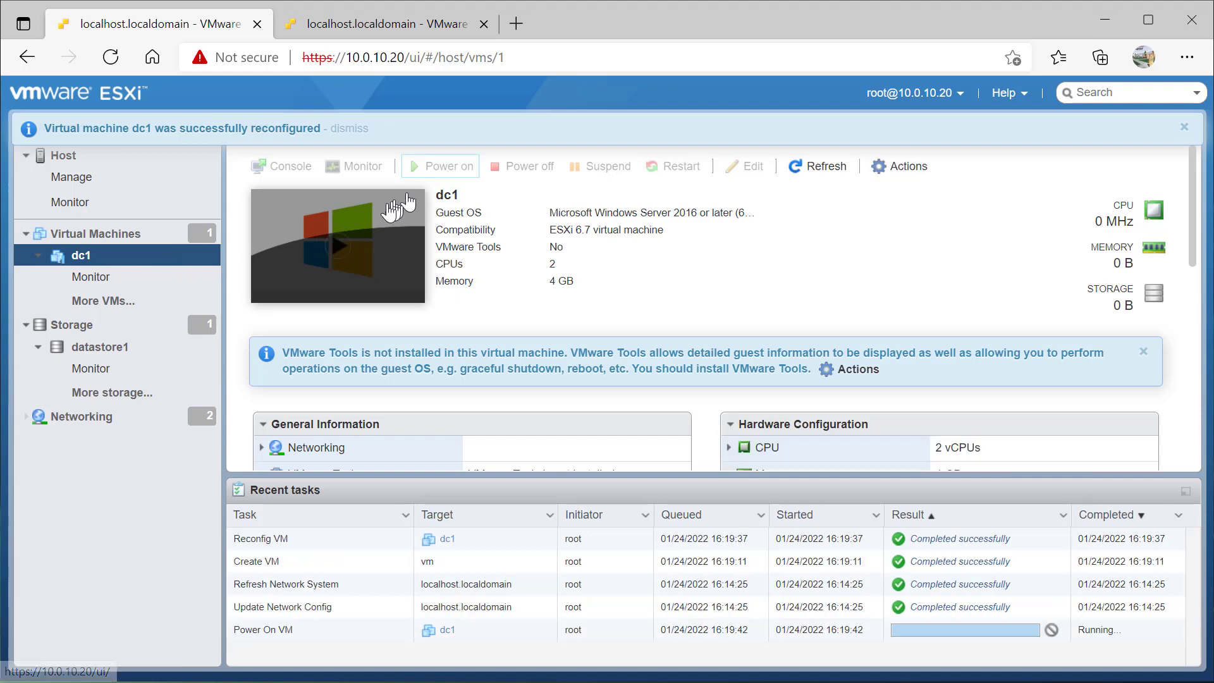
right_click(85, 257)
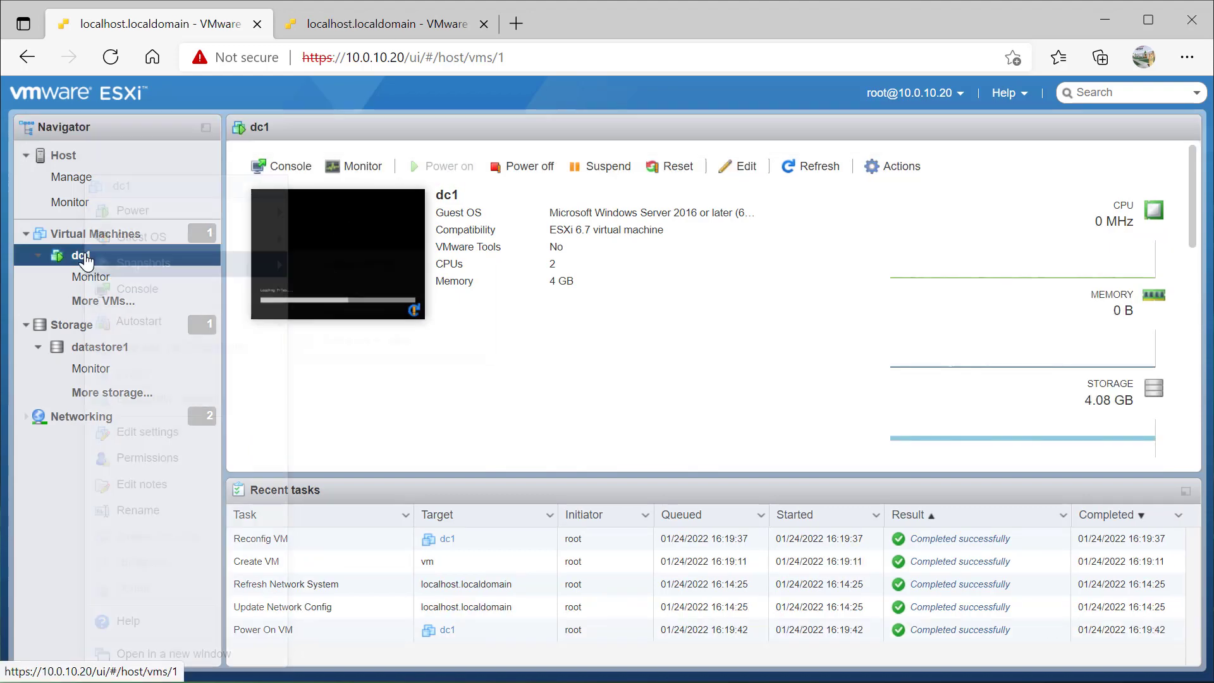
mouse_move(86, 260)
mouse_move(273, 293)
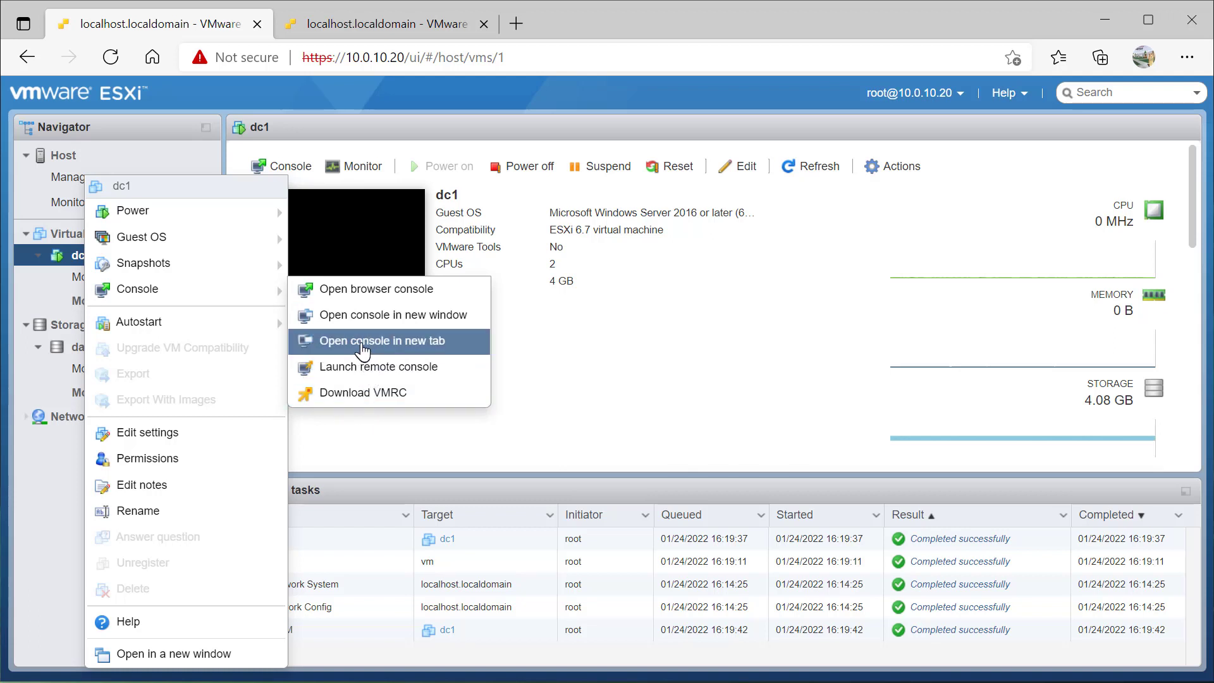
Open dc1's console in a new tab and start Windows Server setup with default language settings
left_click(363, 343)
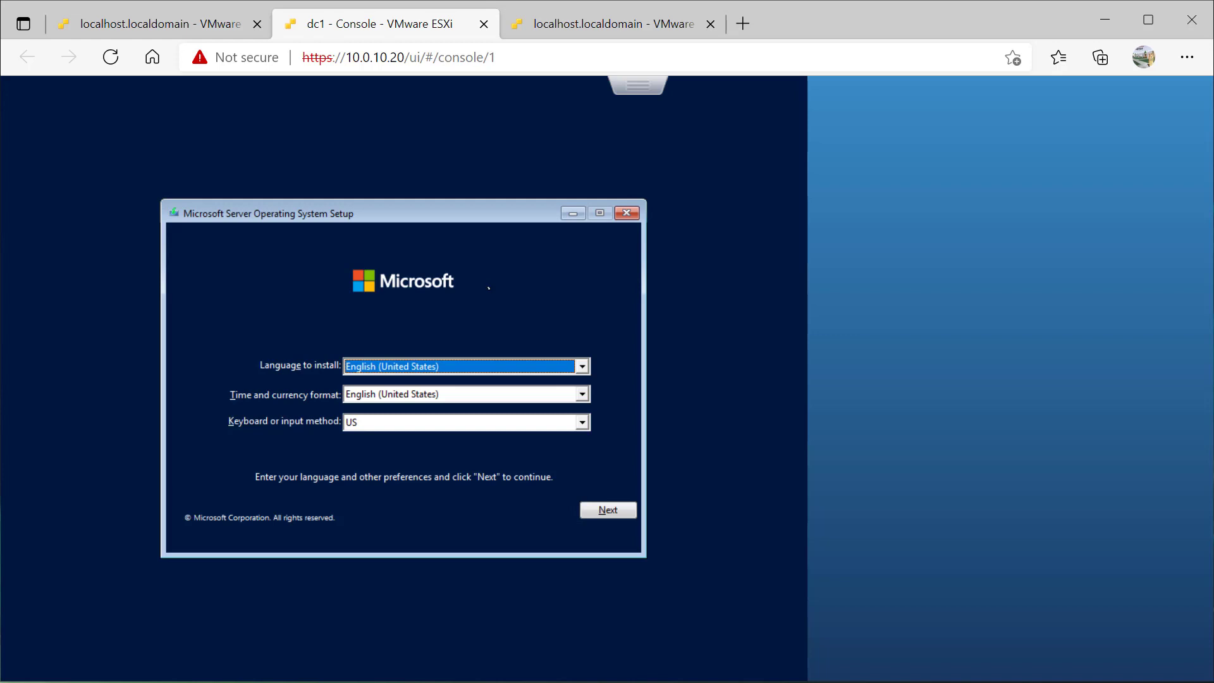
left_click(606, 515)
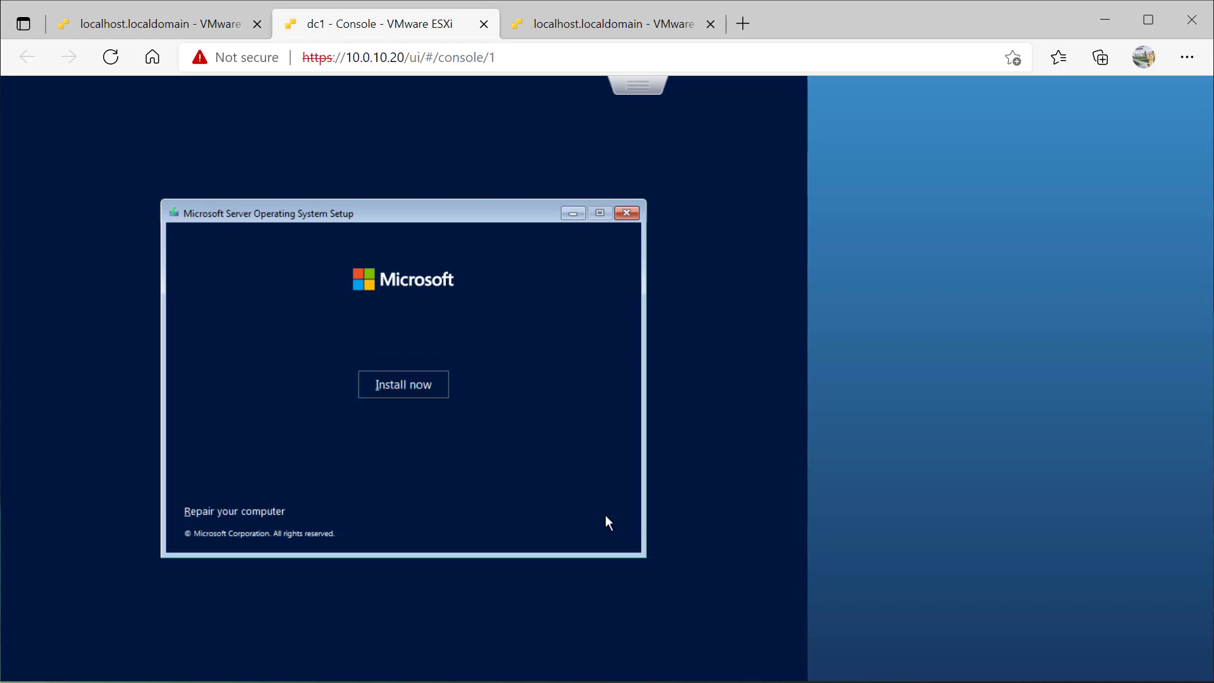
left_click(425, 389)
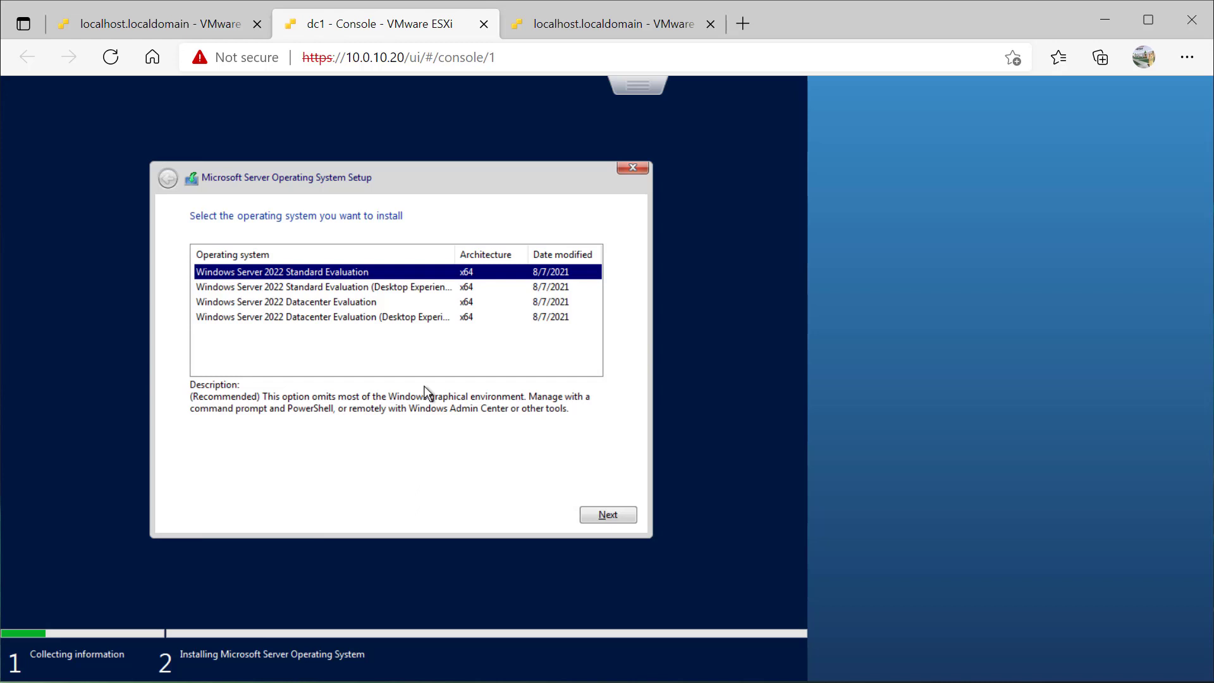
Choose Datacenter Evaluation (Desktop Experience), accept the license, and custom-install onto Drive 0
left_click(332, 318)
left_click(608, 515)
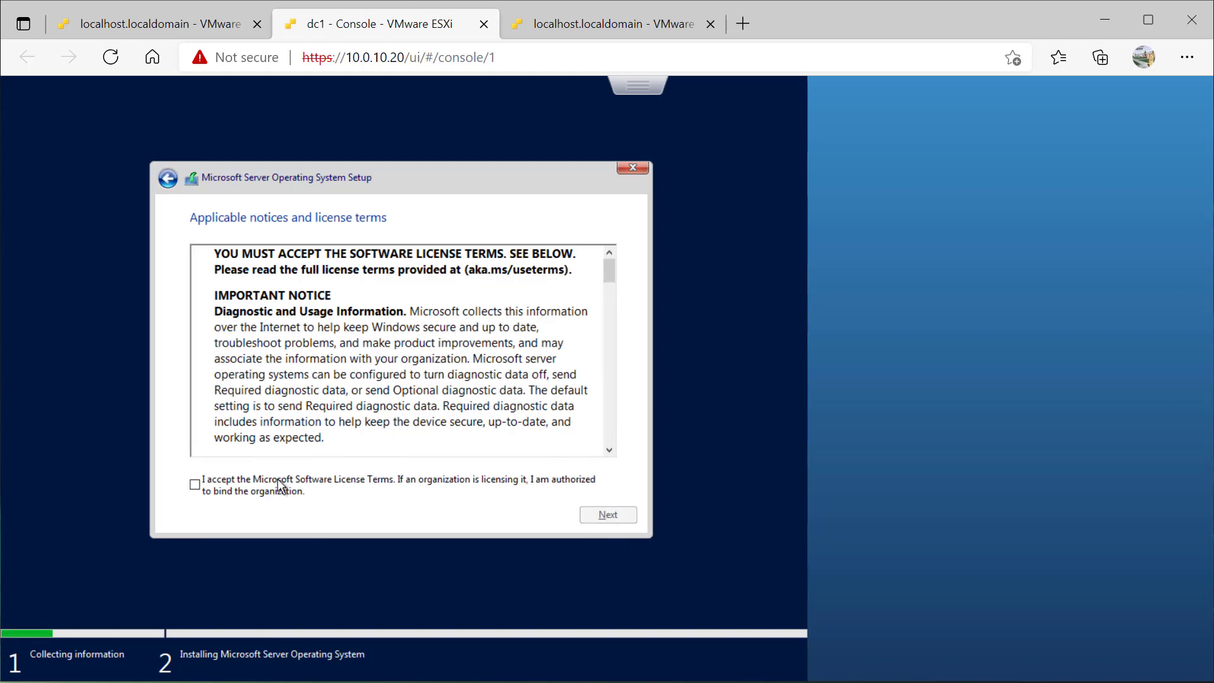
left_click(196, 486)
left_click(608, 516)
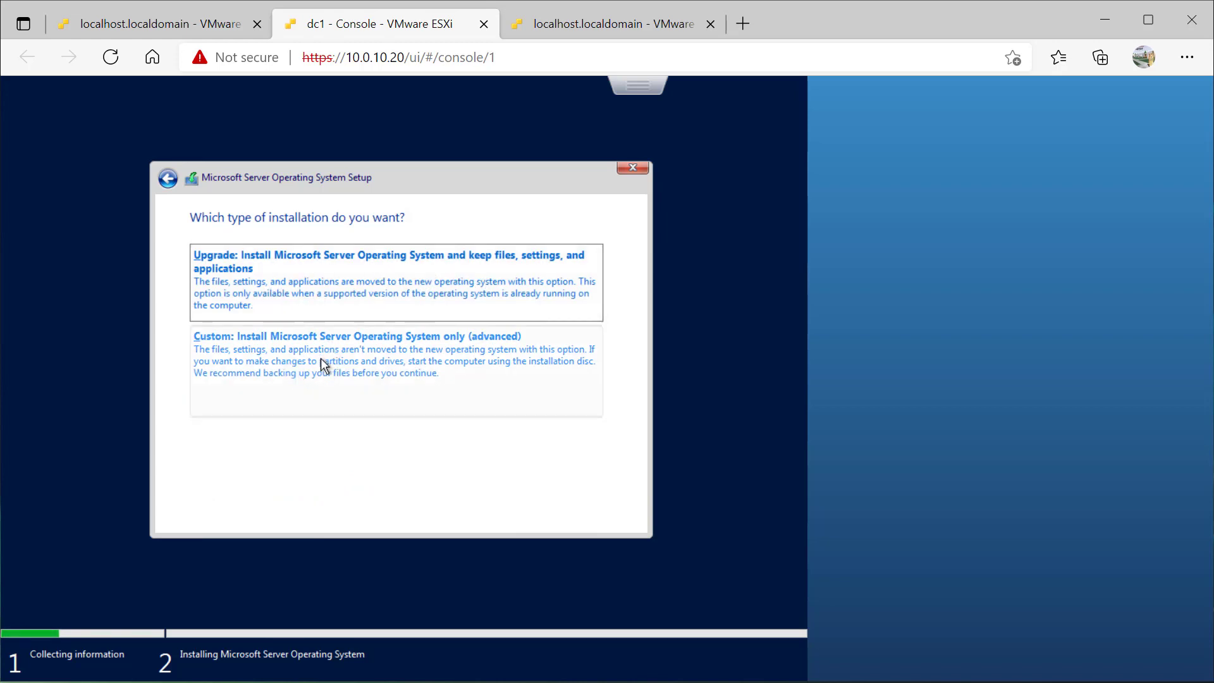
left_click(312, 374)
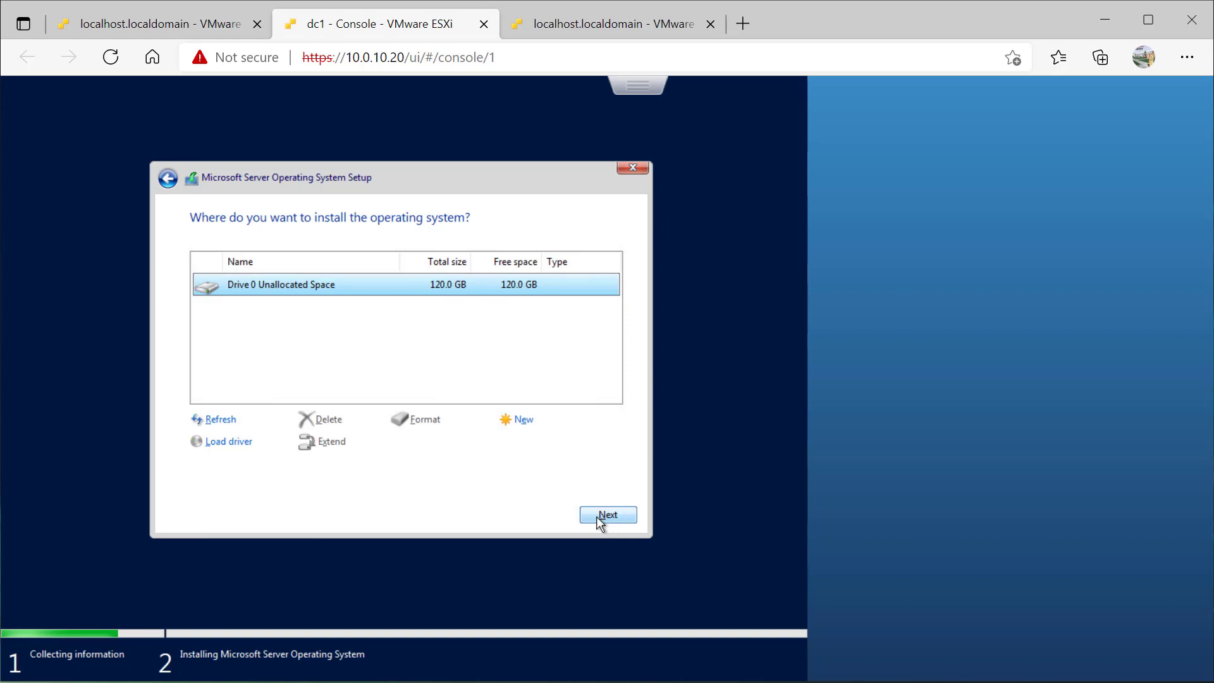
left_click(597, 516)
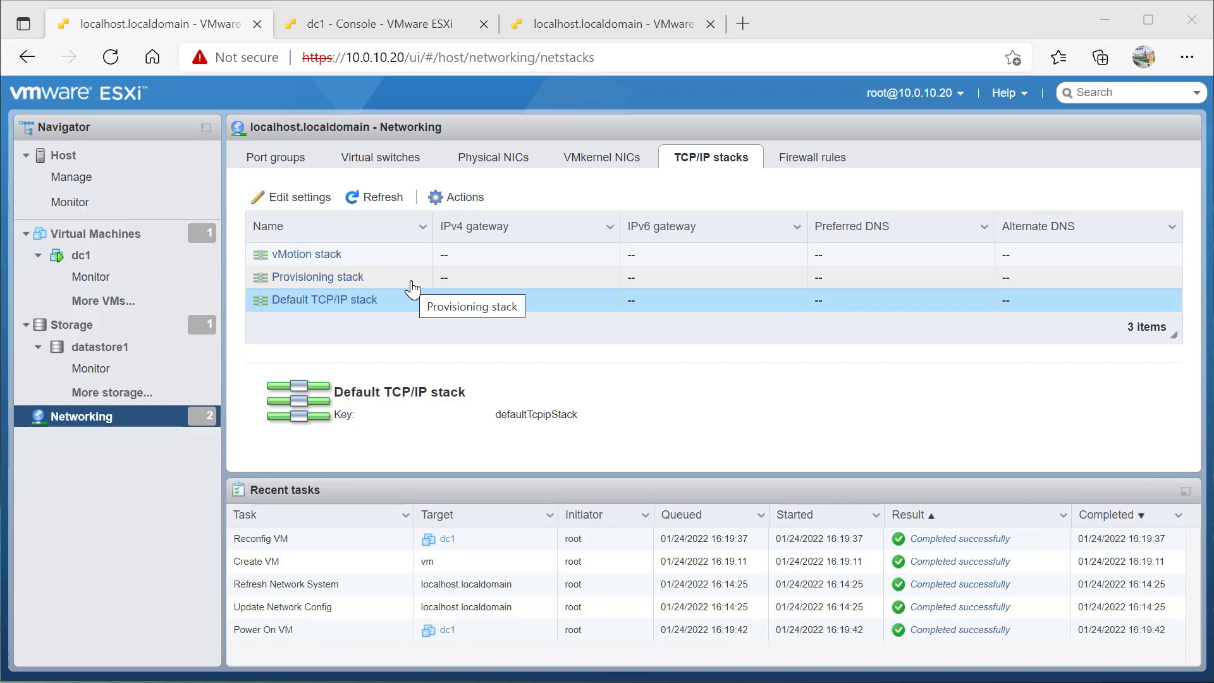
Open the Default TCP/IP stack and scroll through its DNS configuration showing host name localhost
left_click(301, 301)
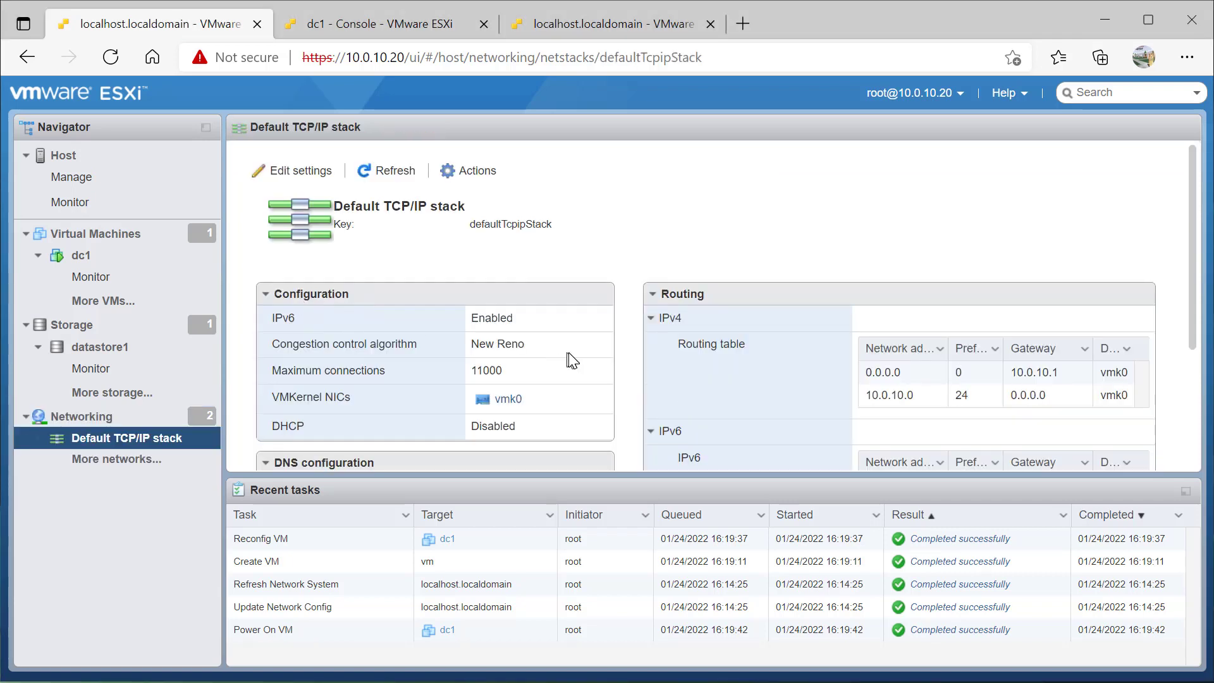
scroll(756, 314, "down", 3)
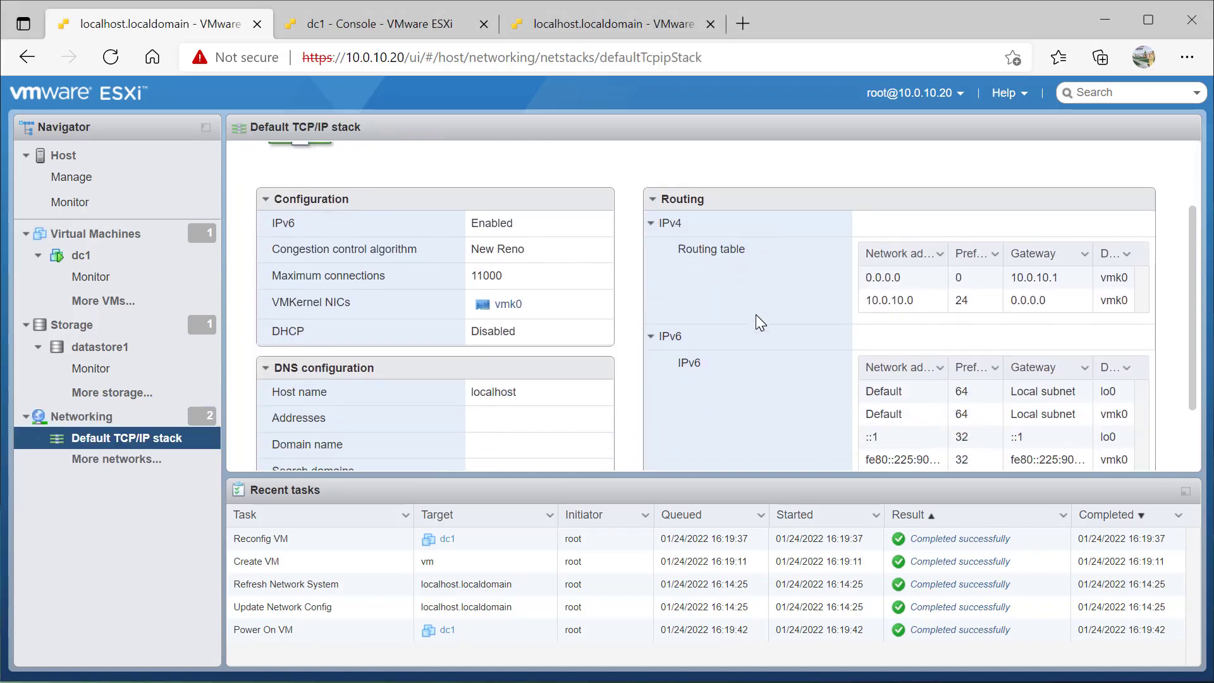
scroll(756, 315, "up", 3)
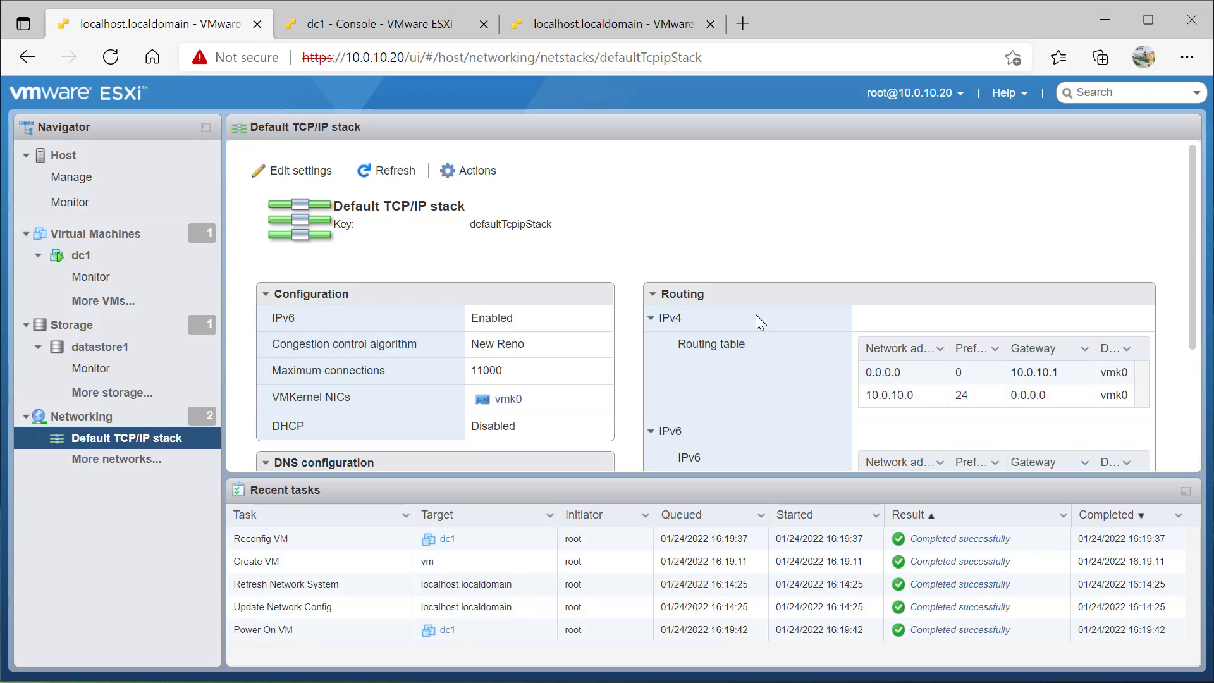
scroll(757, 314, "down", 3)
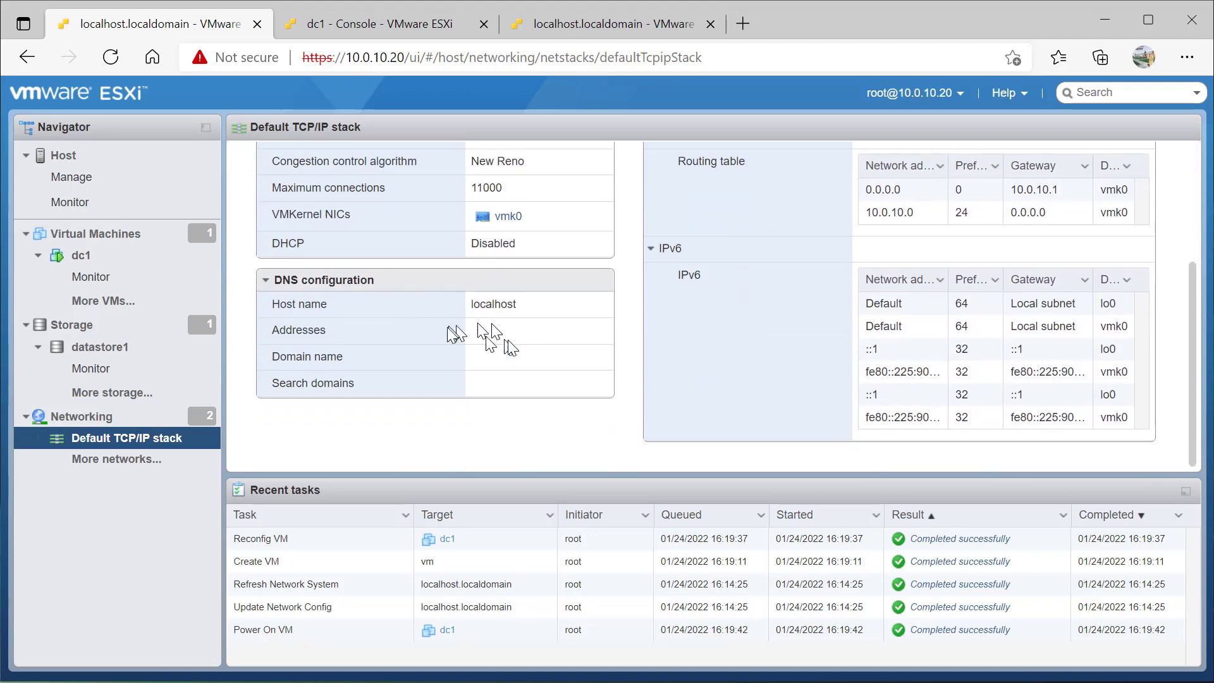
scroll(662, 215, "up", 3)
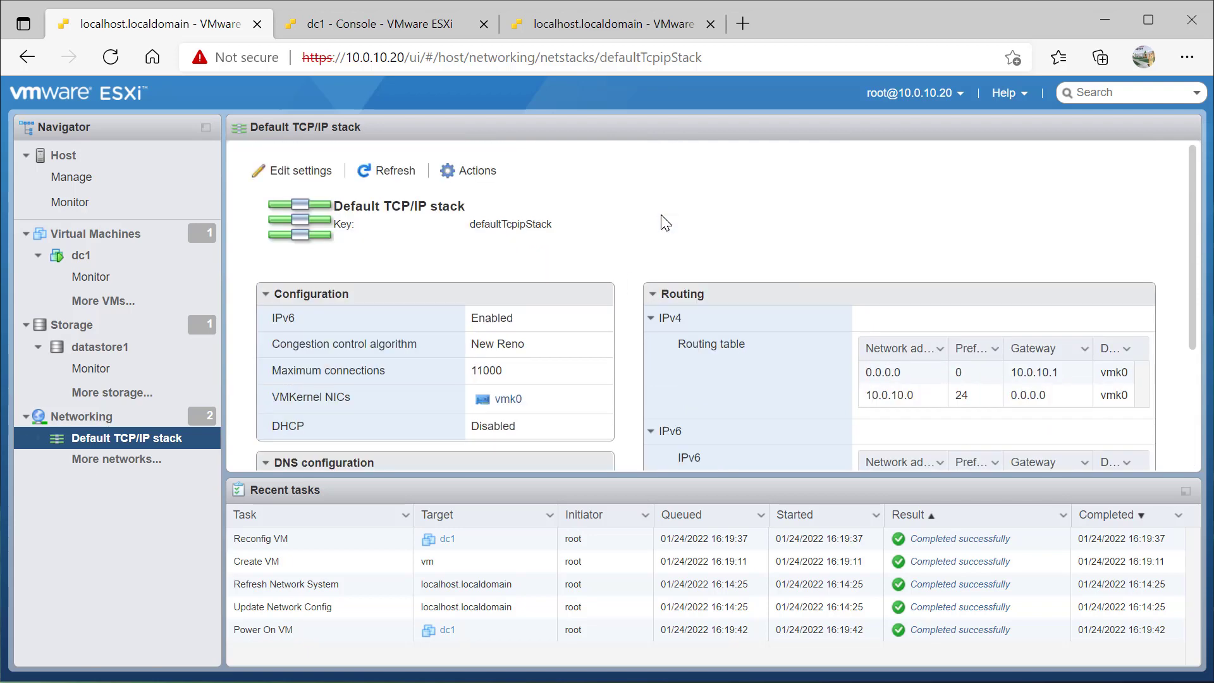
Set host name ntresxi01, domain ntraas.com, DNS server 10.0.10.10 and search domain ntraas.com, then save
left_click(278, 173)
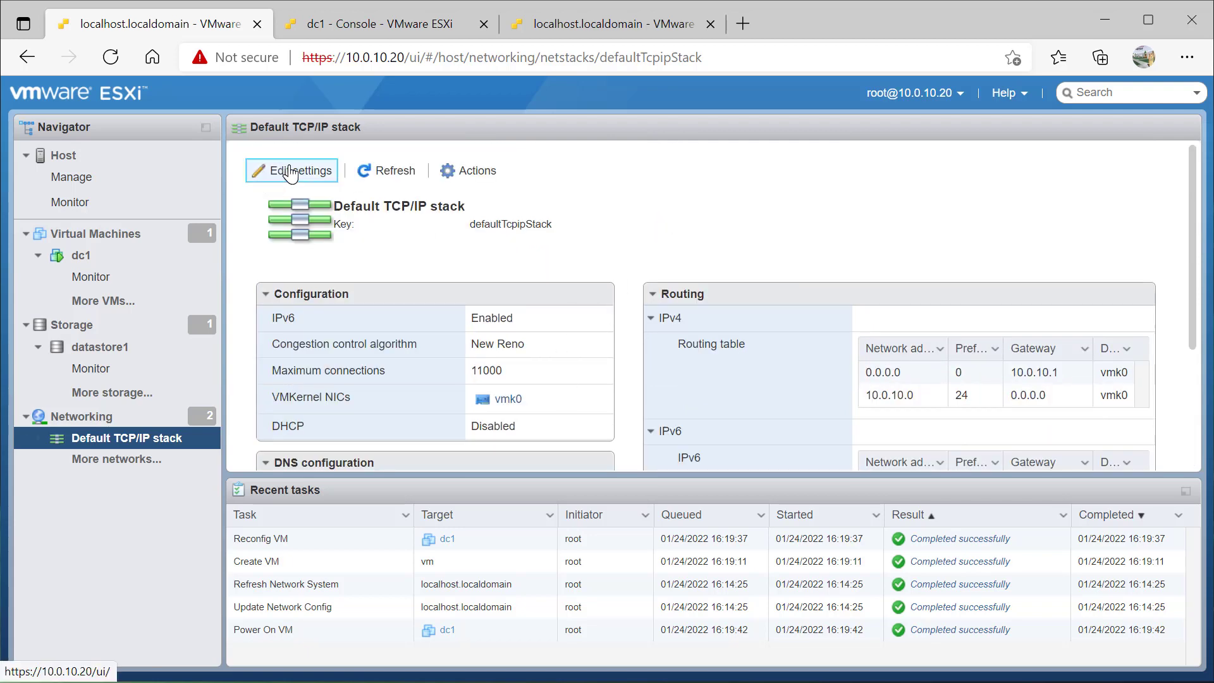
left_click_drag(768, 304, 681, 303)
type("ntre")
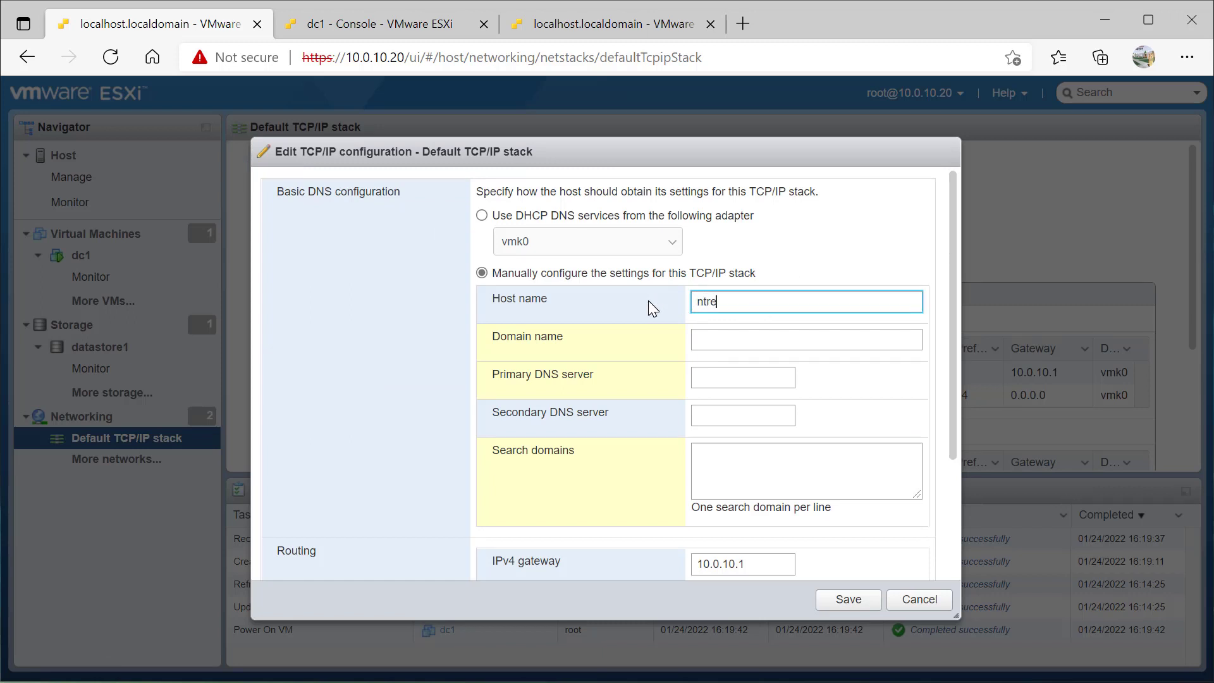
type("sxi01")
left_click(741, 335)
type("ntraas.com")
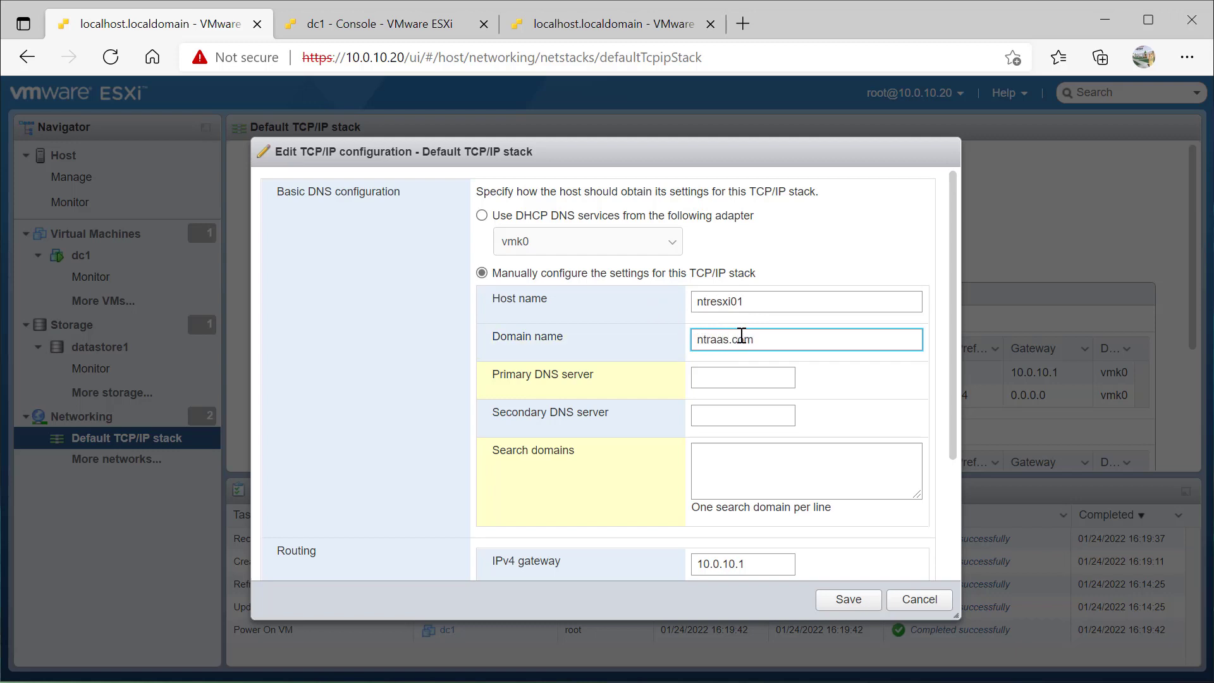
key("Tab")
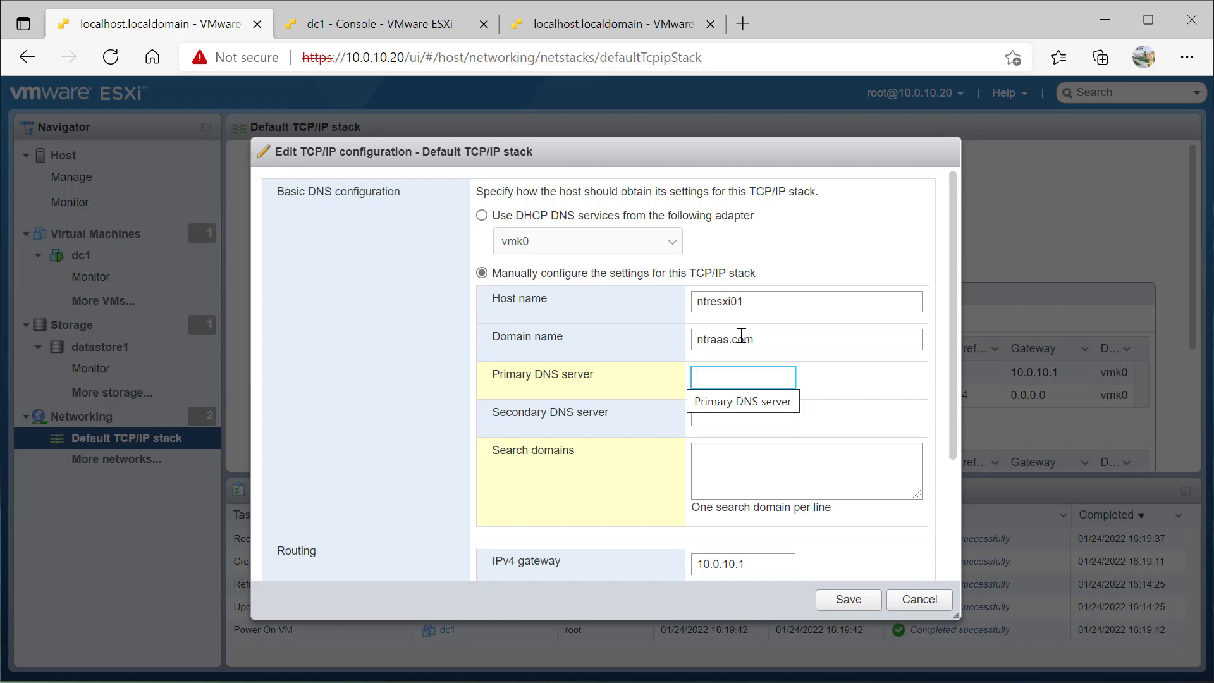
type("10.0.10.10")
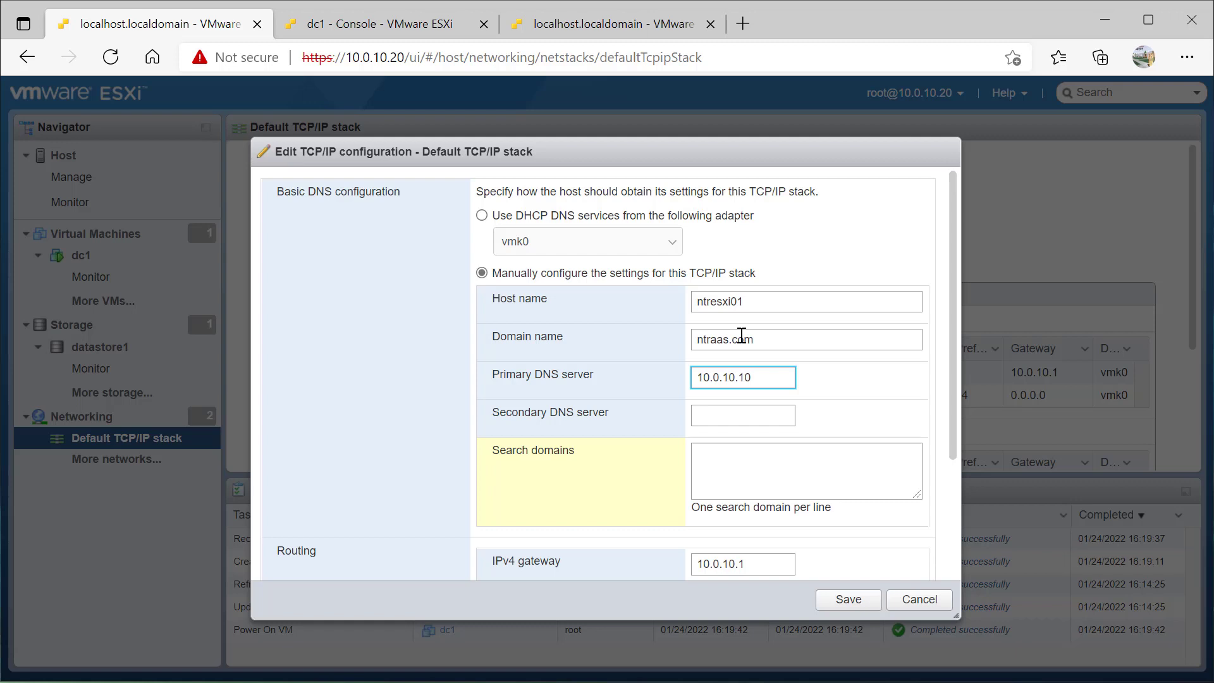
left_click(744, 460)
type("ntr")
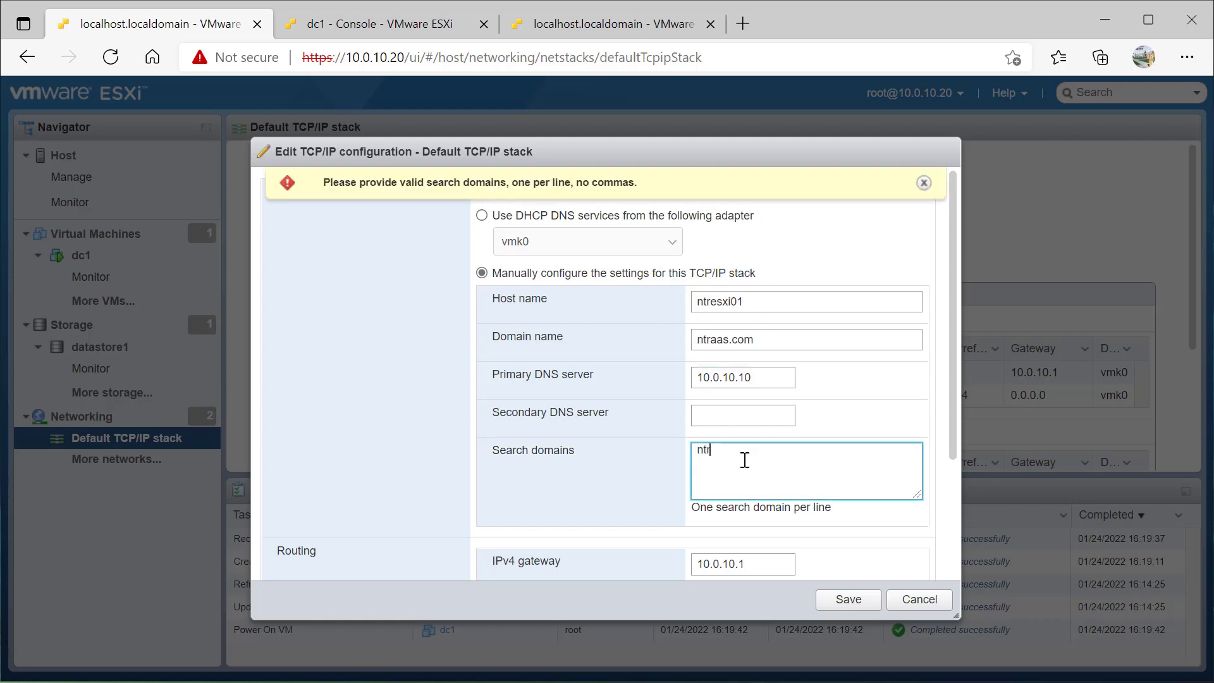
type("aas.com")
left_click(848, 600)
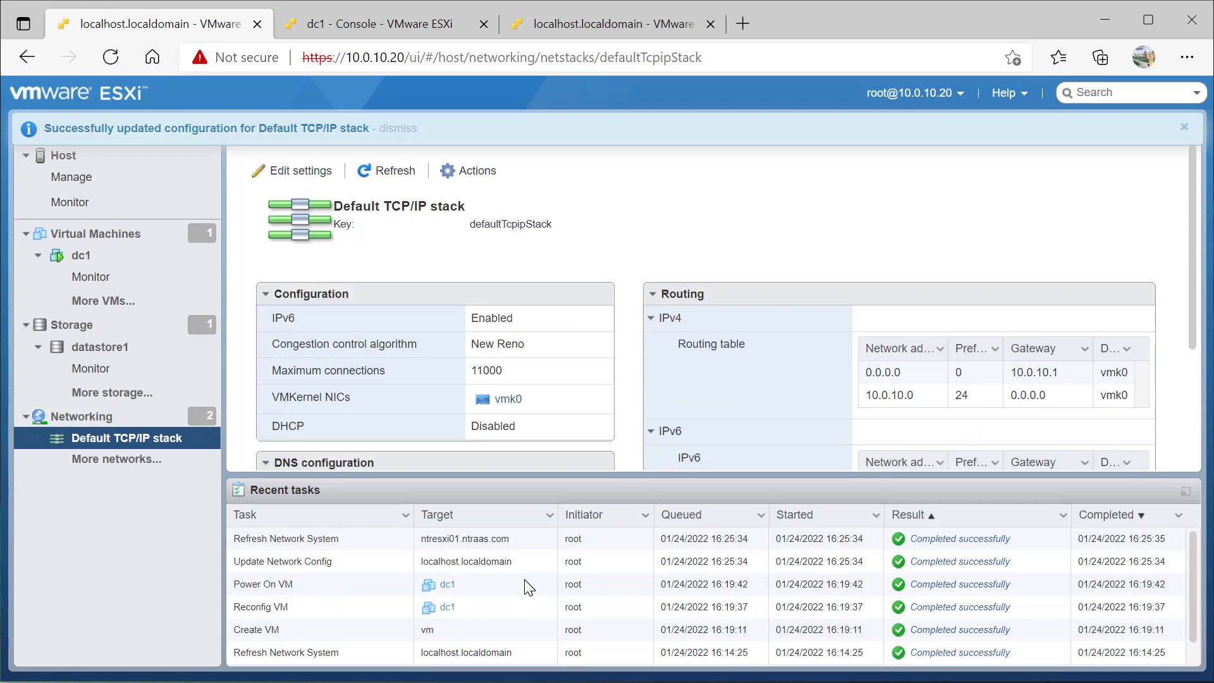
Confirm the host now shows as ntresxi01.ntraas.com, then return to dc1's console tab
left_click(122, 164)
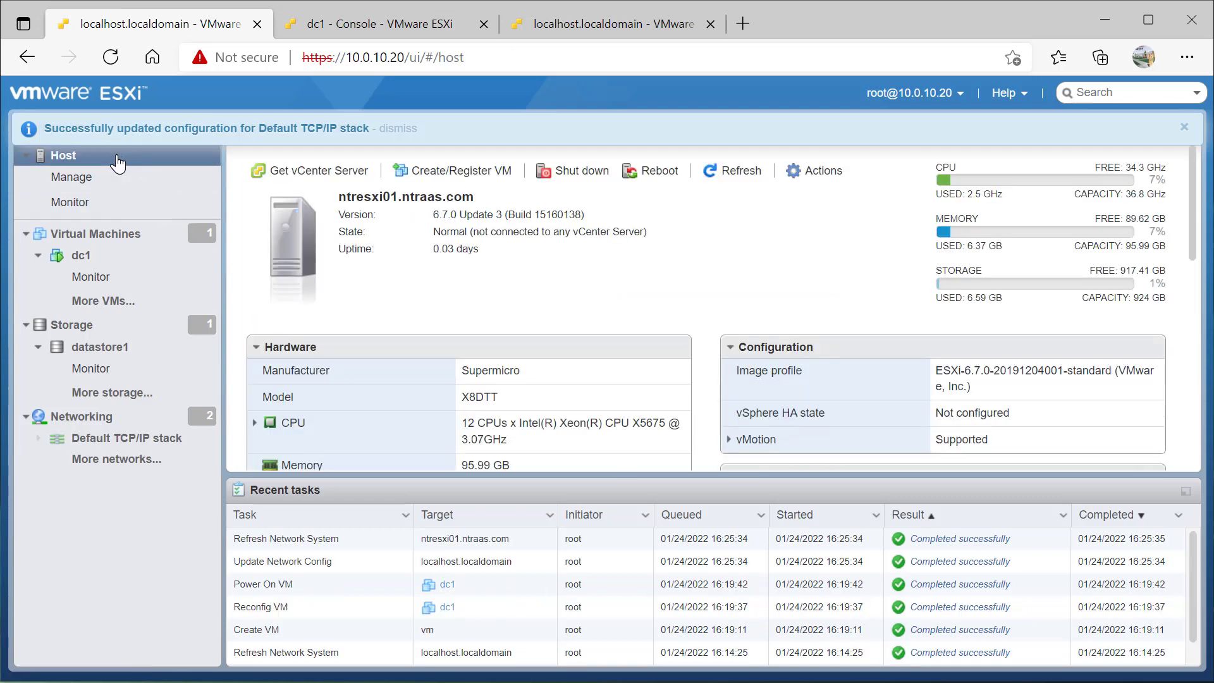
left_click_drag(342, 201, 484, 202)
left_click(534, 262)
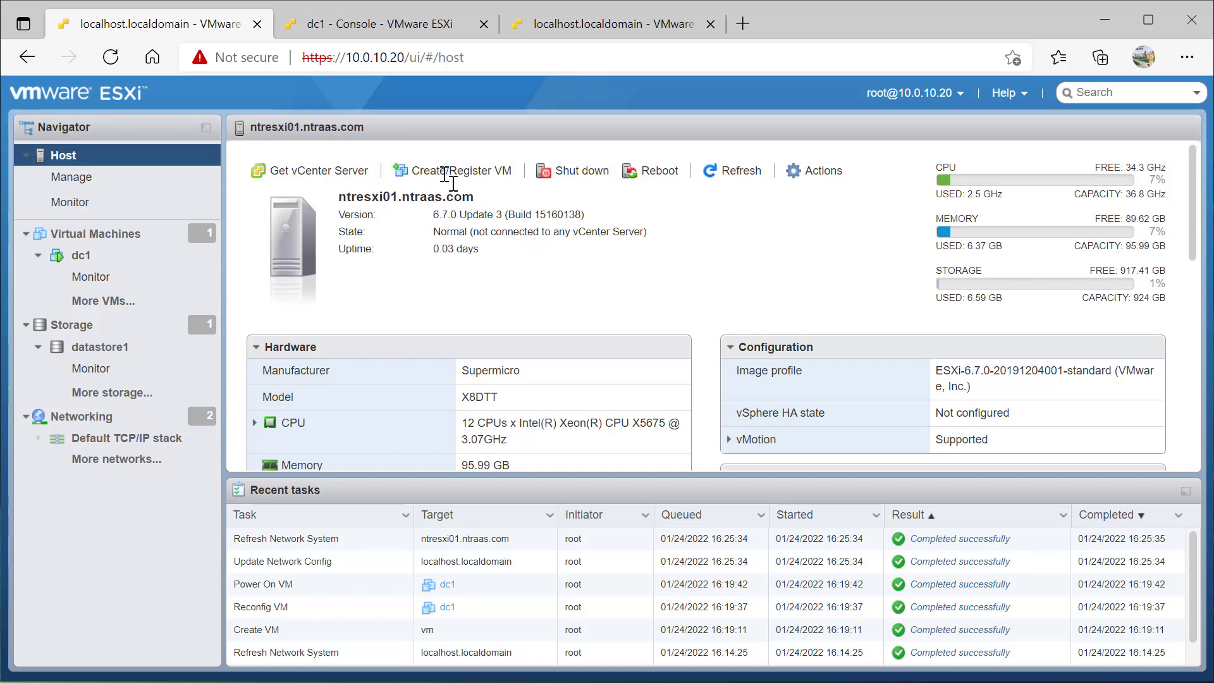
left_click(366, 32)
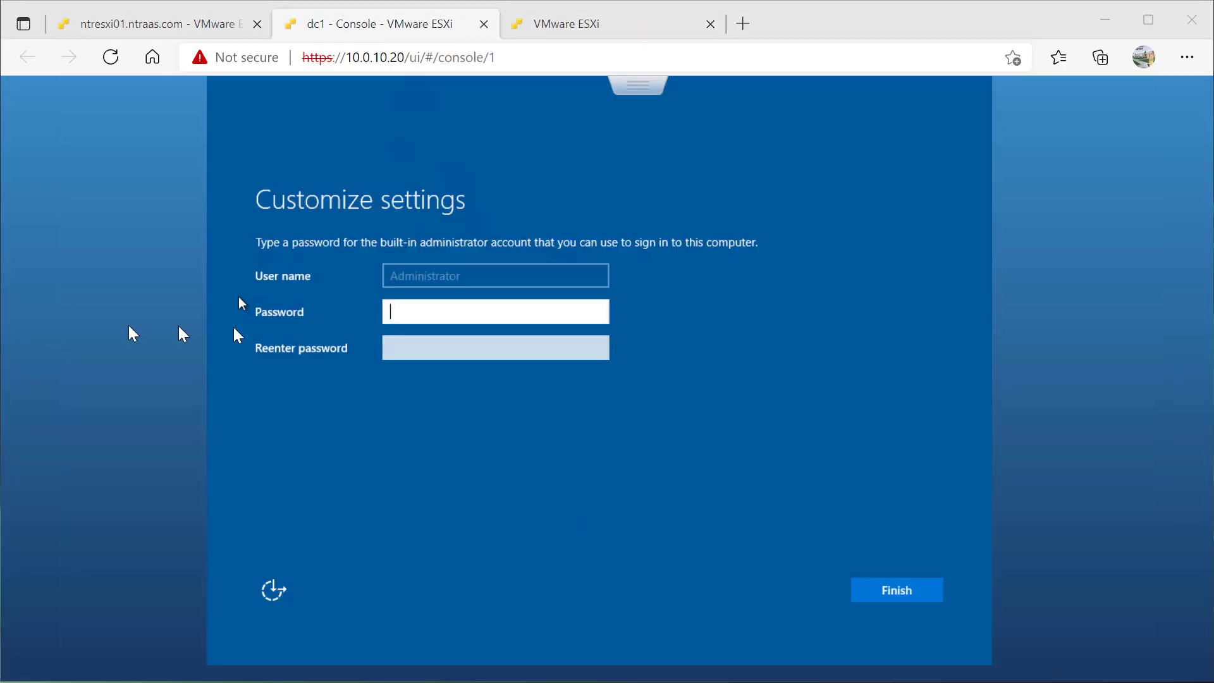
Enter and confirm dc1's built-in Administrator password to finish Windows setup
type("P@ss")
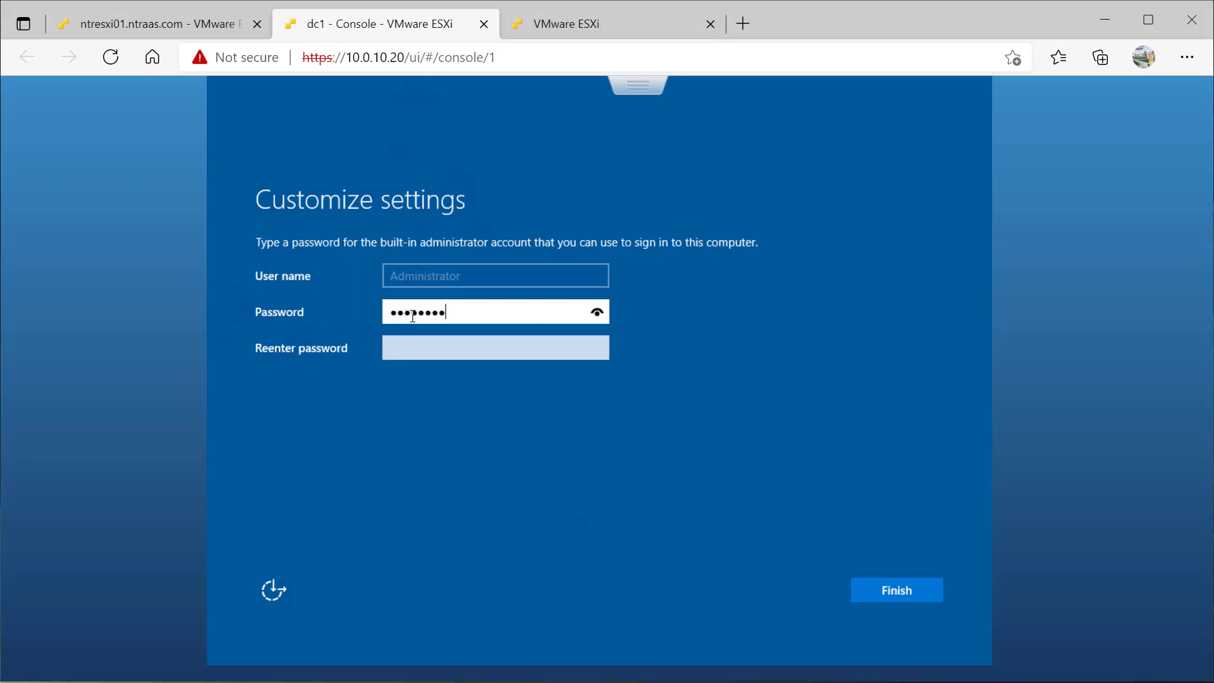
key("Tab")
type("P@ss")
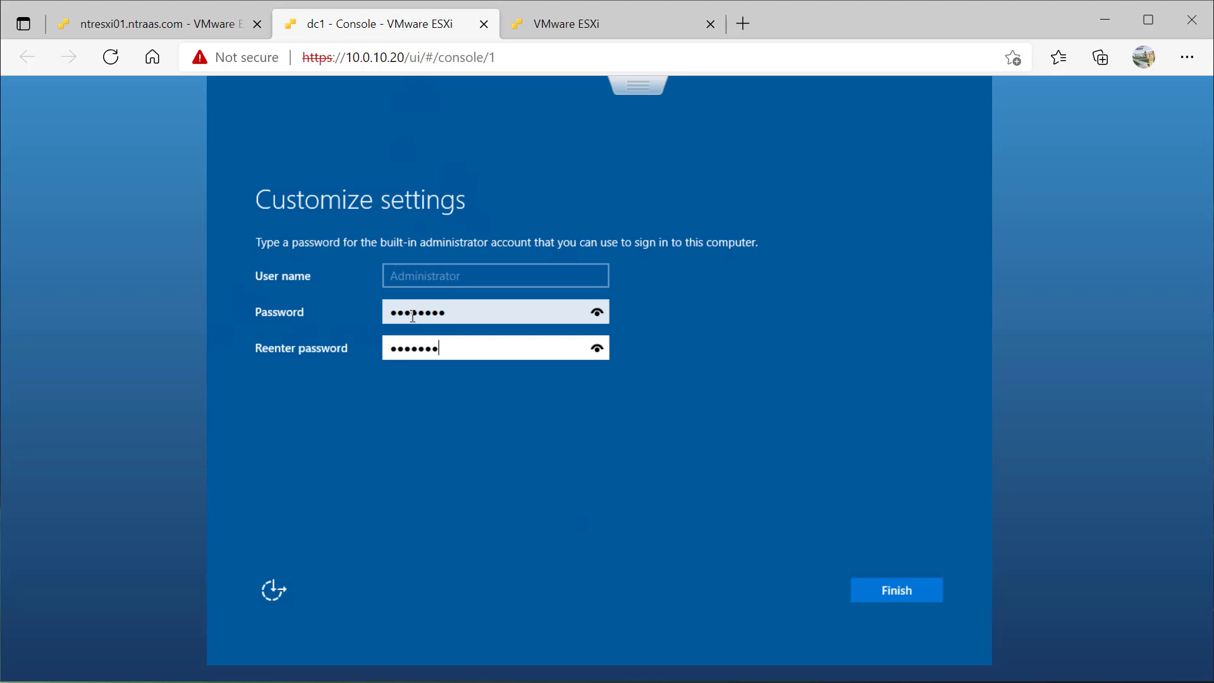
key("Return")
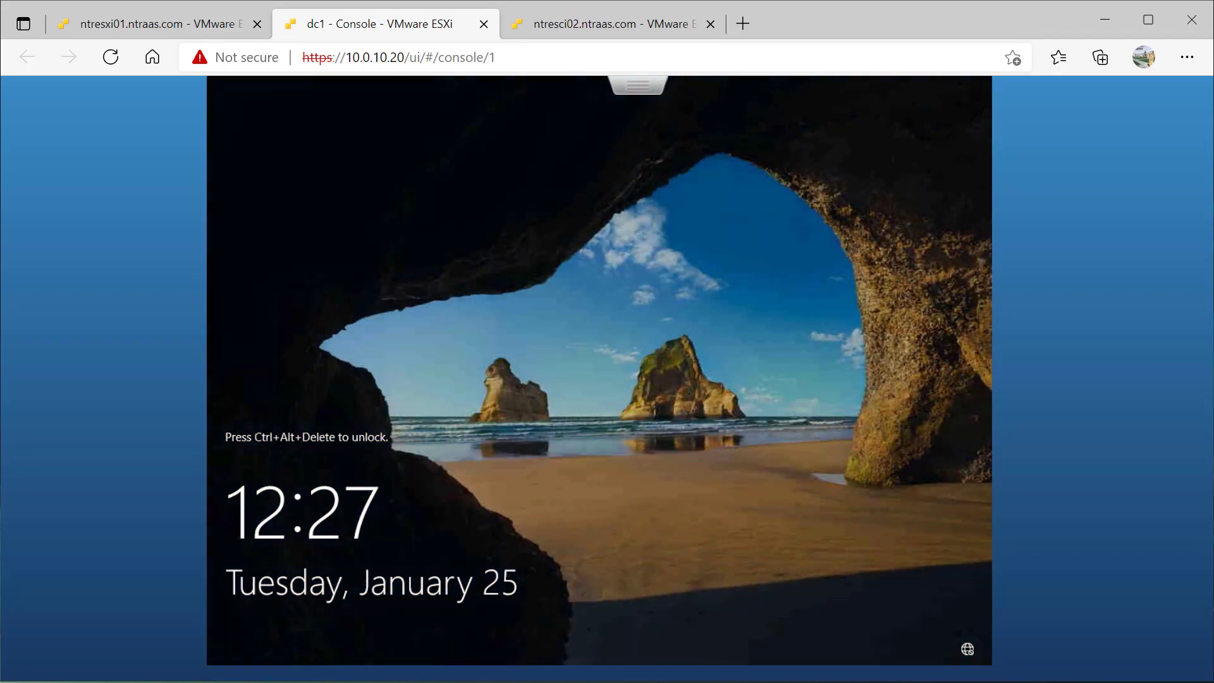
Send Ctrl-Alt-Delete from the console menu and sign in to dc1 as Administrator
left_click(638, 86)
mouse_move(696, 150)
mouse_move(550, 212)
left_click(424, 210)
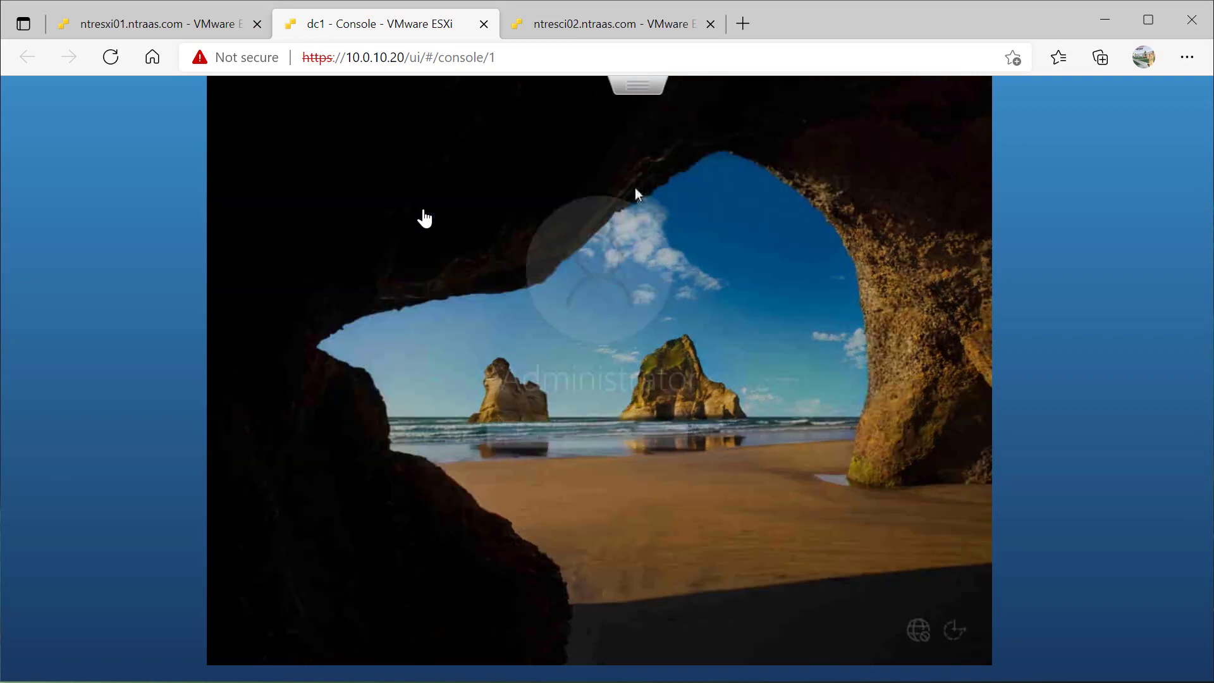
type("••••")
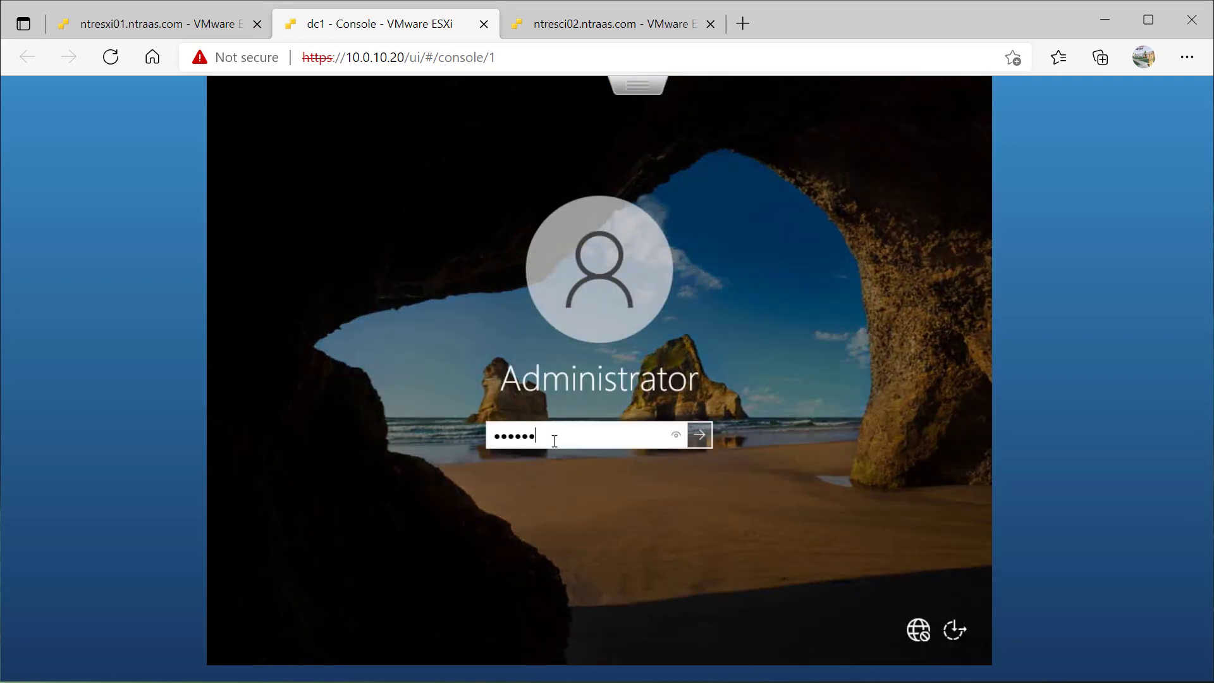
key("Return")
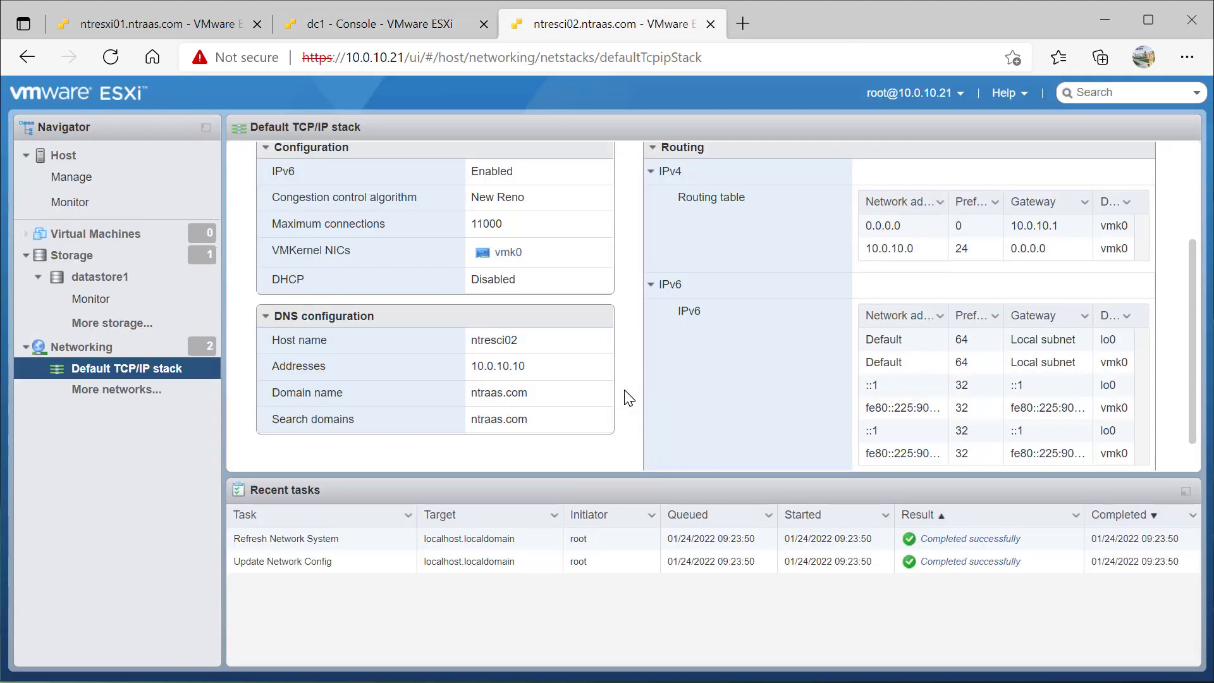
Correct the second host's TCP/IP host name to ntresxi02 and save it
scroll(626, 397, "up", 3)
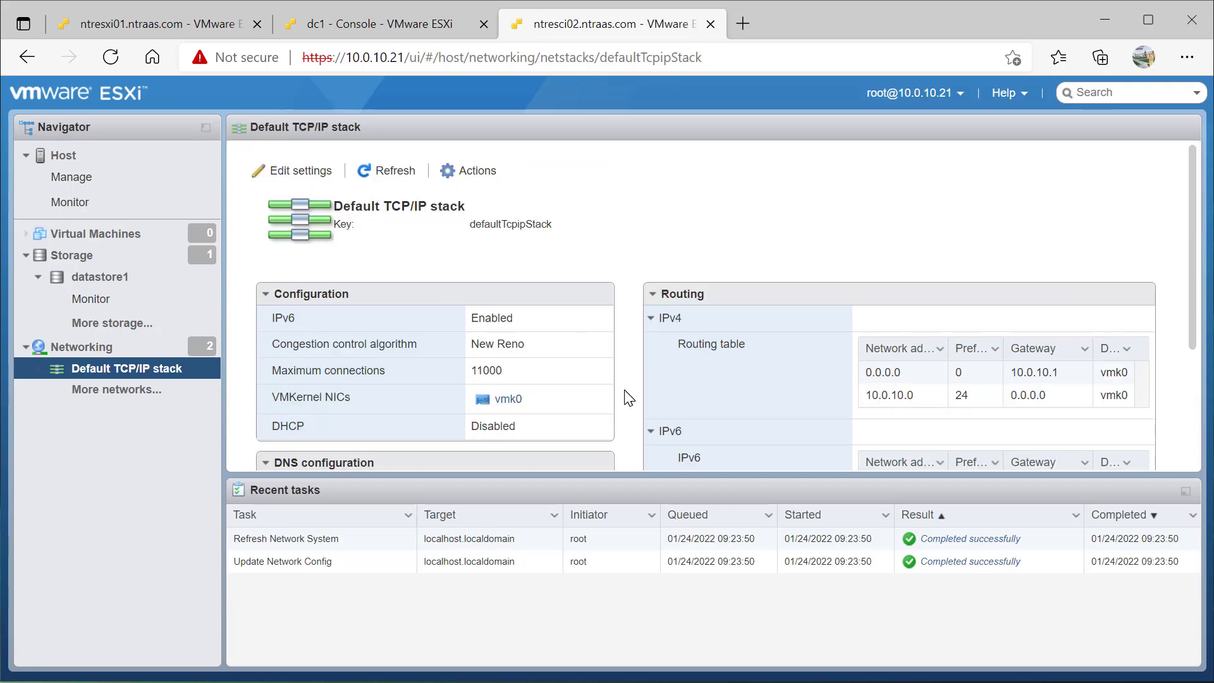
left_click(352, 33)
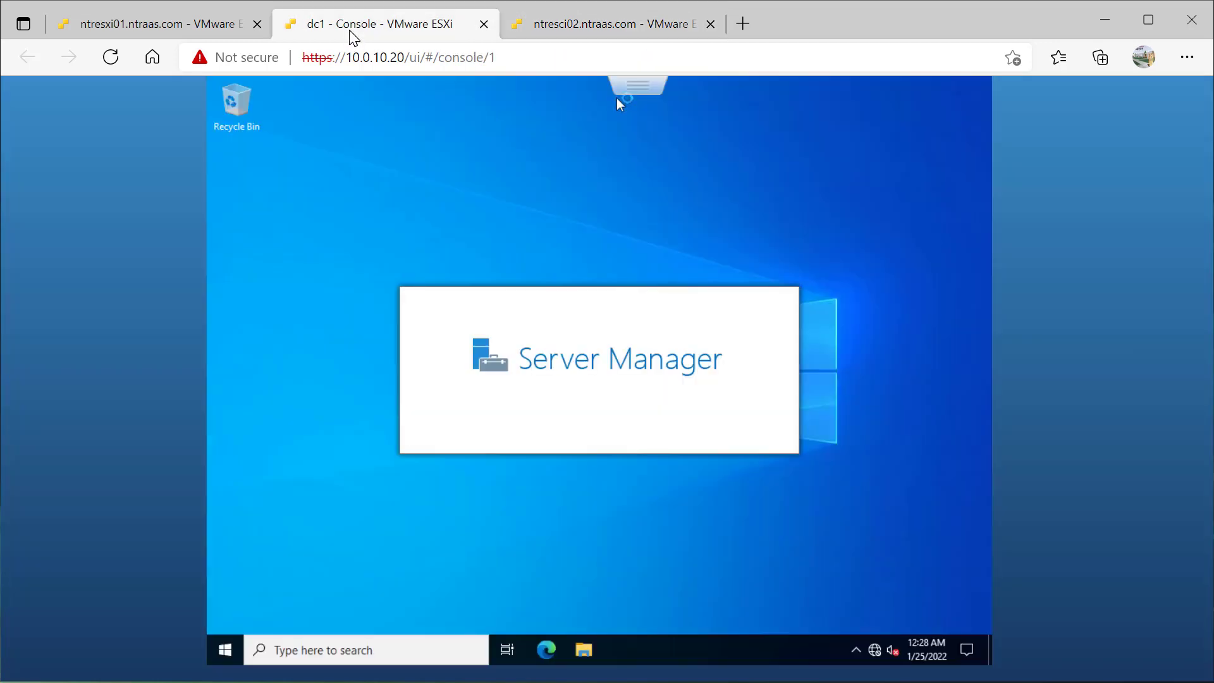
left_click(550, 25)
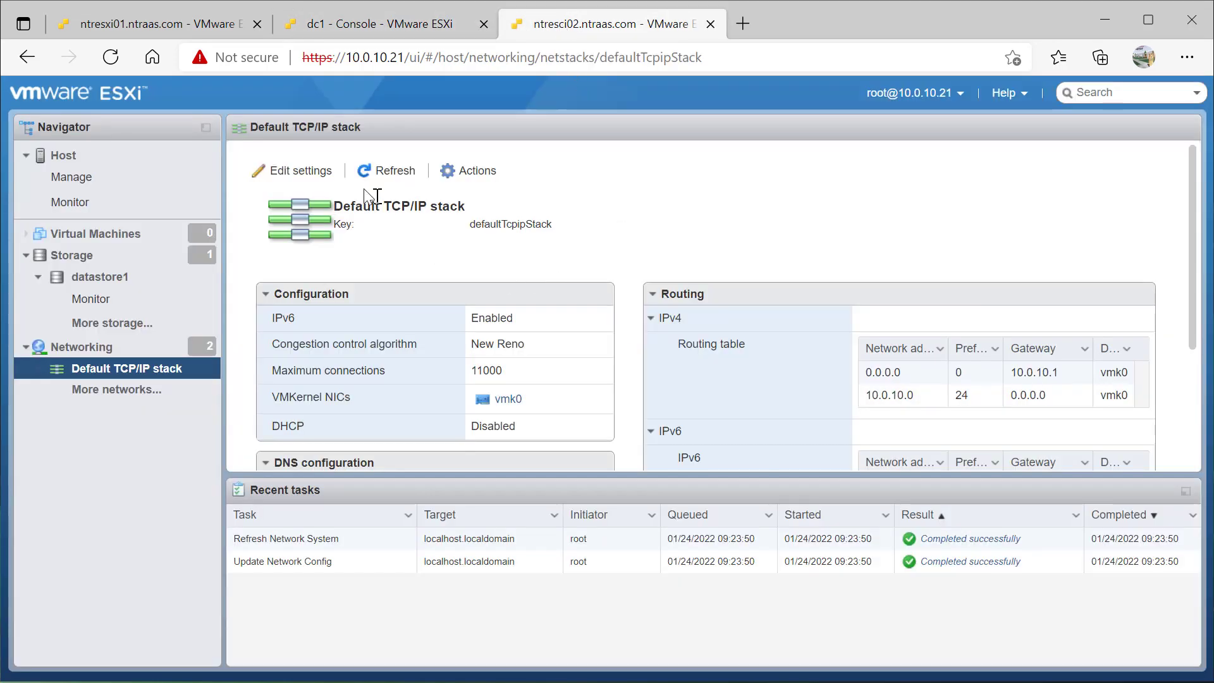
left_click(320, 175)
left_click(729, 308)
key("BackSpace")
type("xi02")
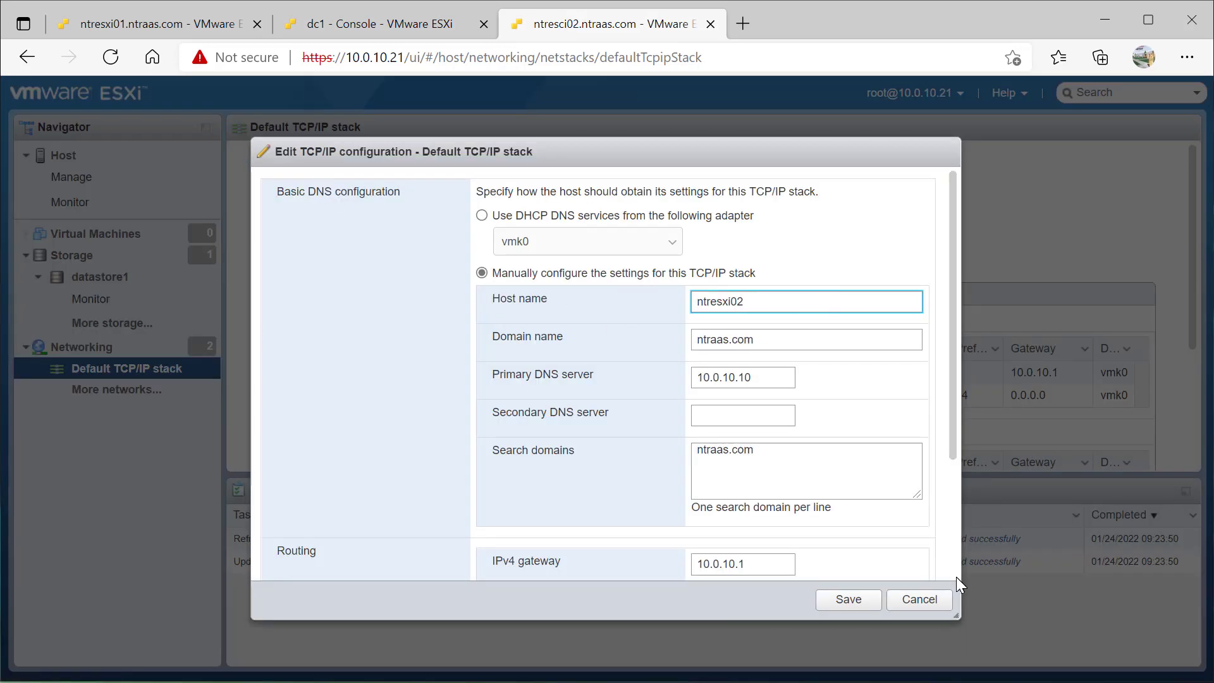
left_click(848, 601)
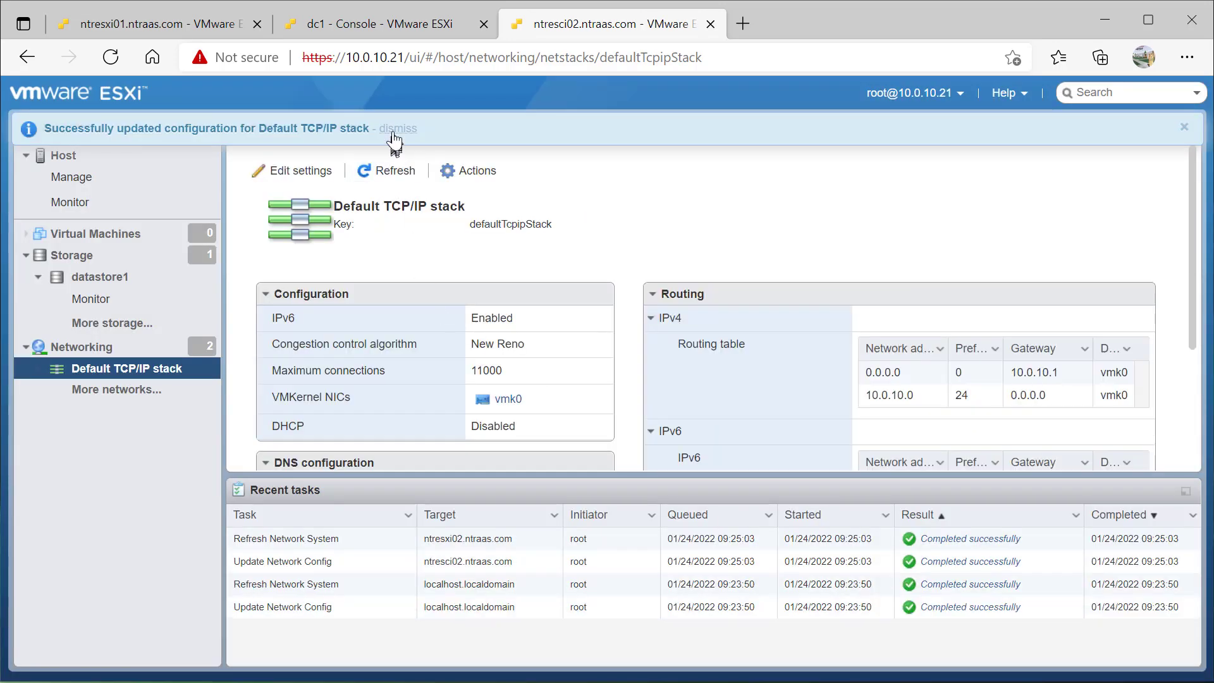
Dismiss the success banner, refresh to confirm ntresxi02, then view dc1's Server Manager dashboard
left_click(393, 131)
left_click(112, 59)
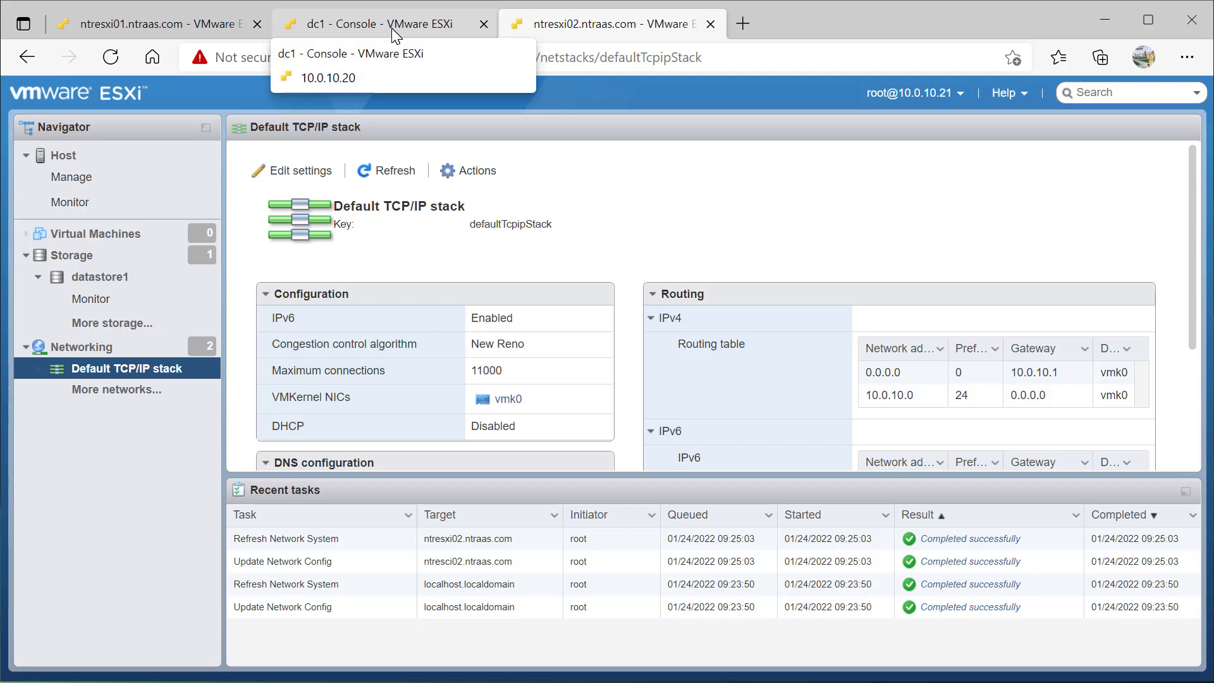
scroll(642, 199, "down", 3)
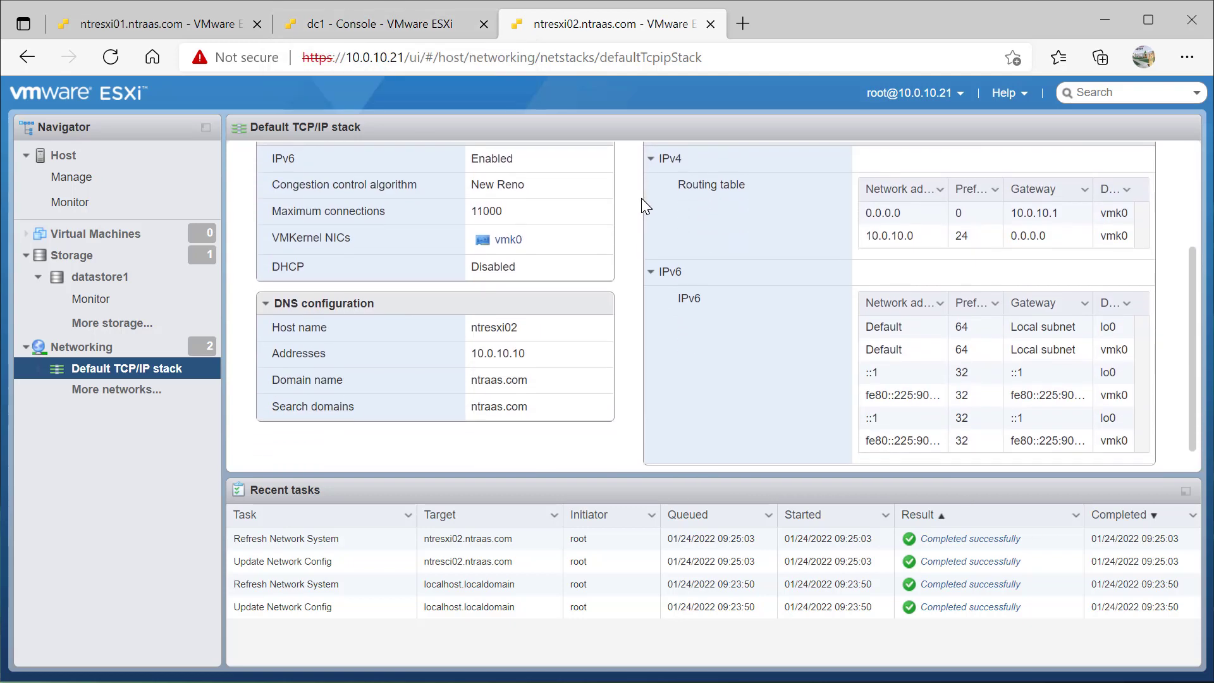
scroll(641, 198, "up", 3)
left_click(425, 24)
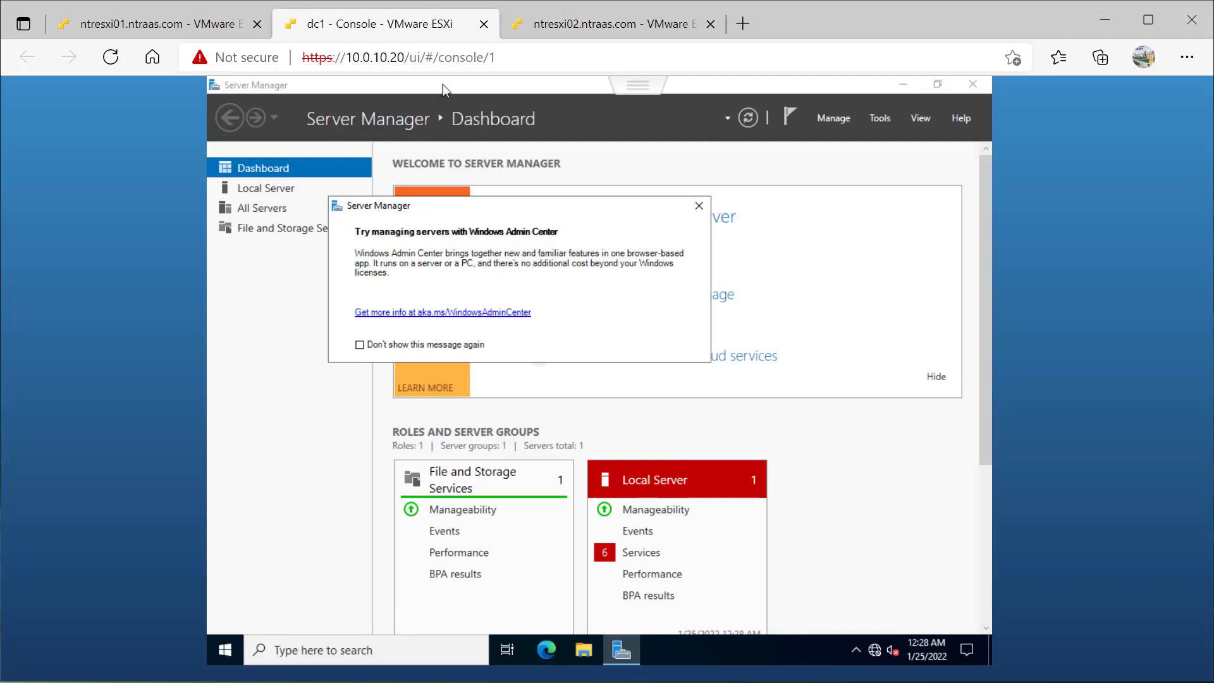